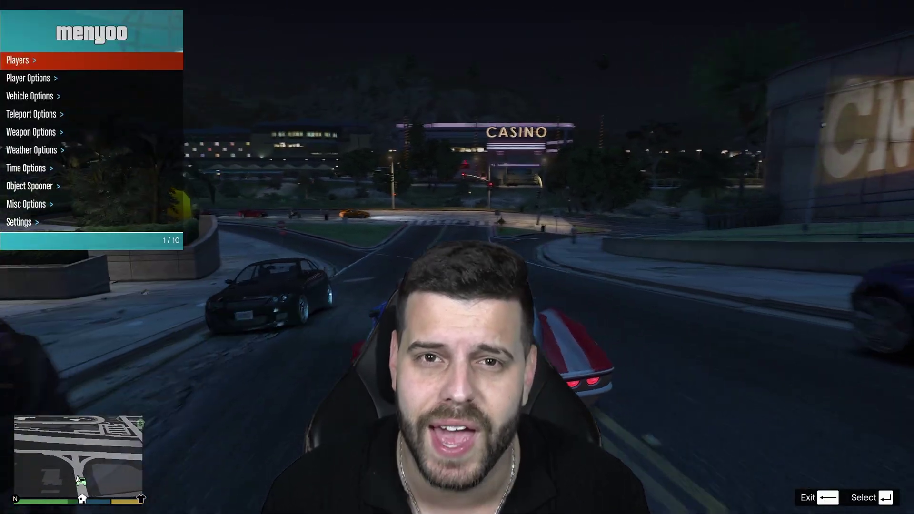
- Apply Rain and then Thunder weather from Menyoo's Weather Options, then close the mod menu
key("Down")
key("Down")
key("Down")
key("Down")
key("Down")
key("Return")
key("Down")
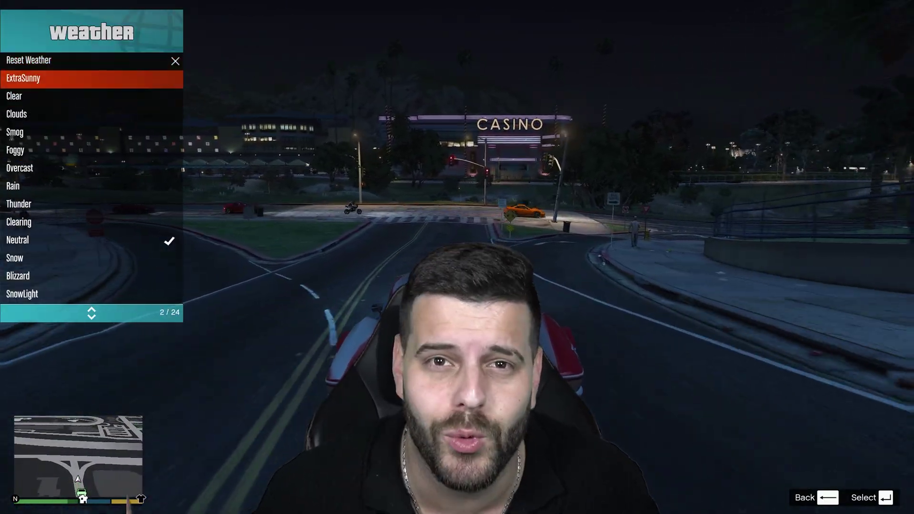
key("Down")
key("Down")
key("Down")
key("Down")
key("Down")
key("Down")
key("Down")
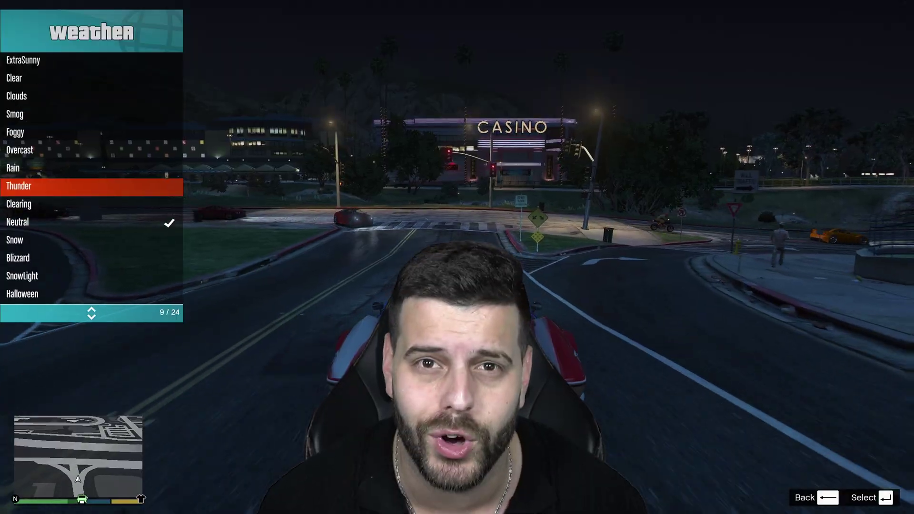
key("Up")
key("Return")
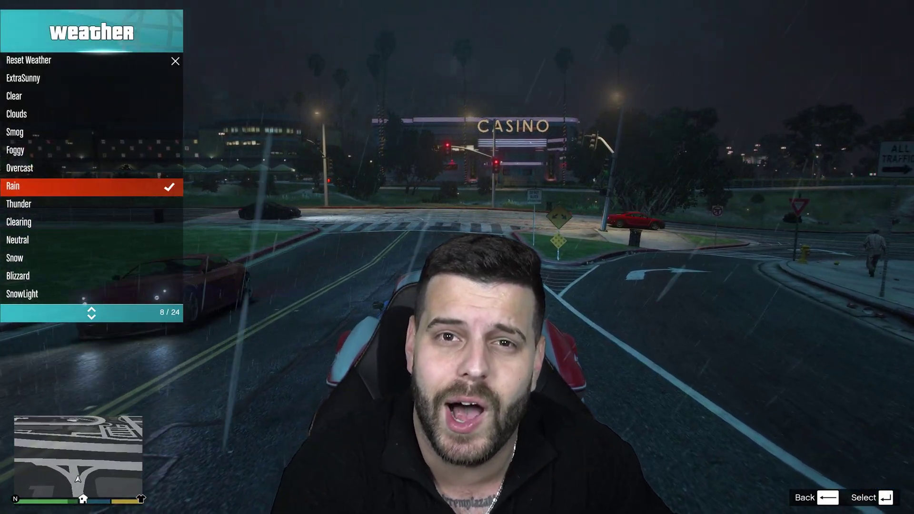
key("Down")
key("Return")
key("Up")
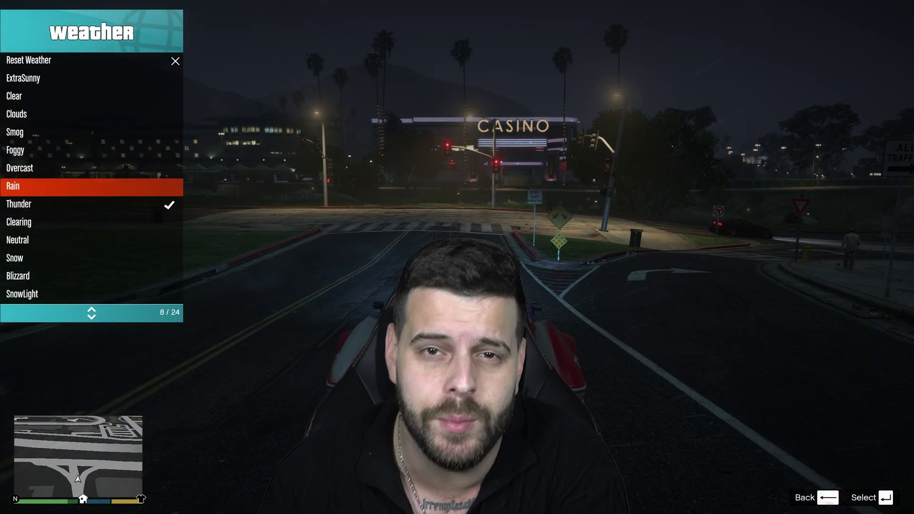
key("BackSpace")
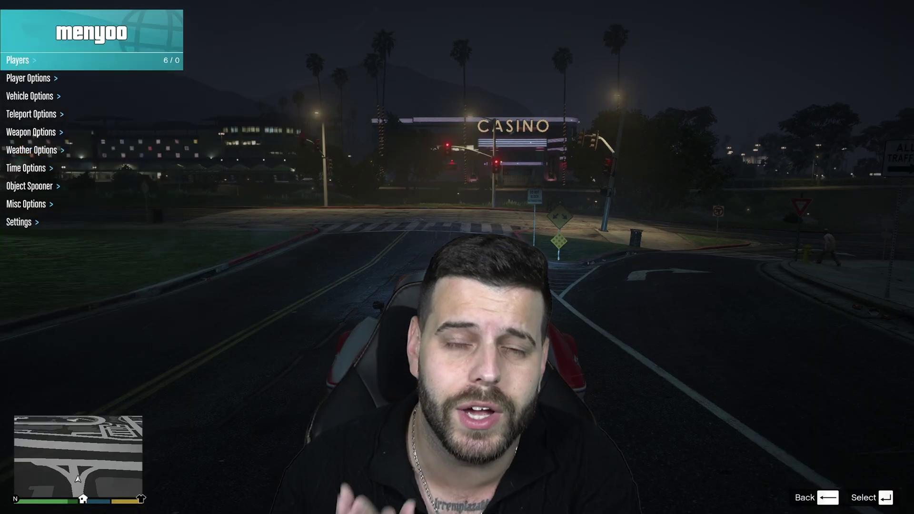
key("BackSpace")
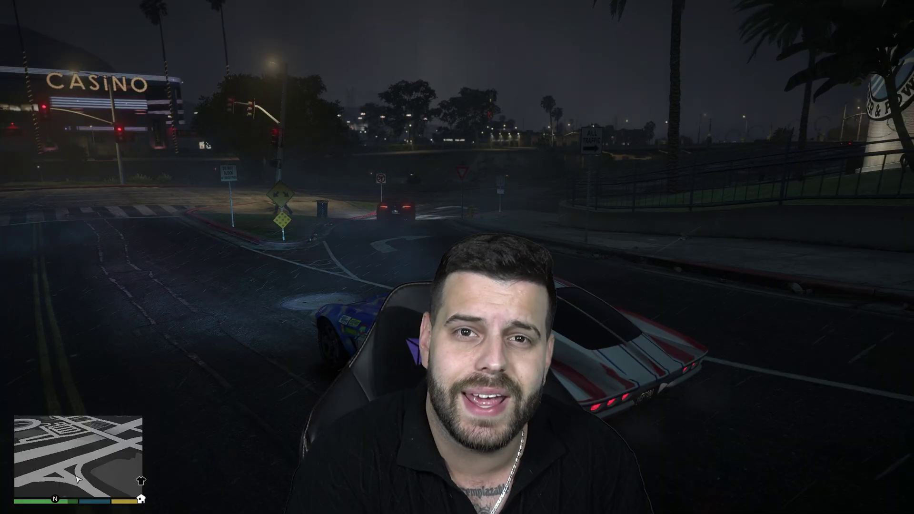
- Show the NVE weather preset settings in the ReShade overlay
key("Home")
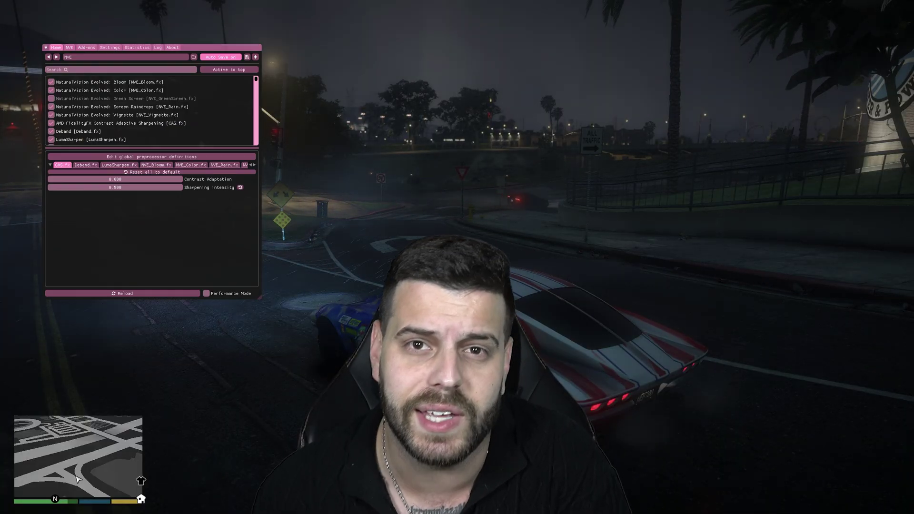
left_click(70, 48)
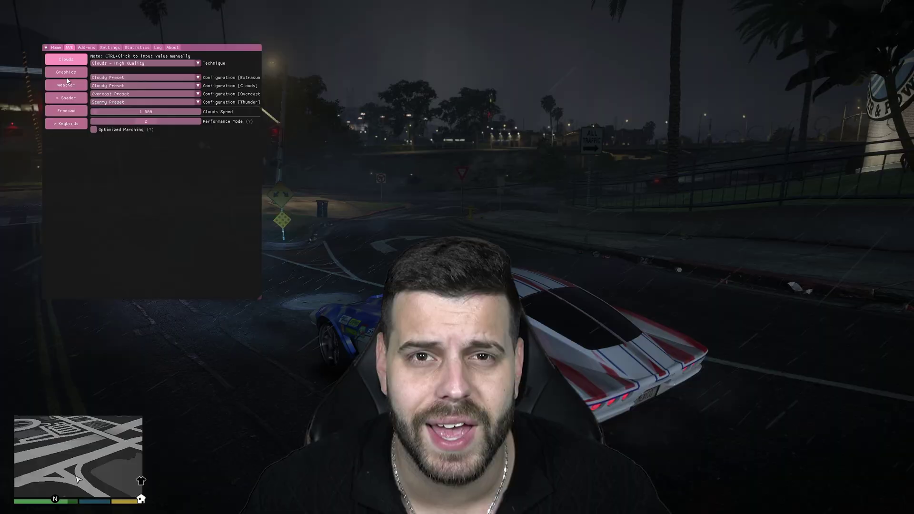
left_click(74, 85)
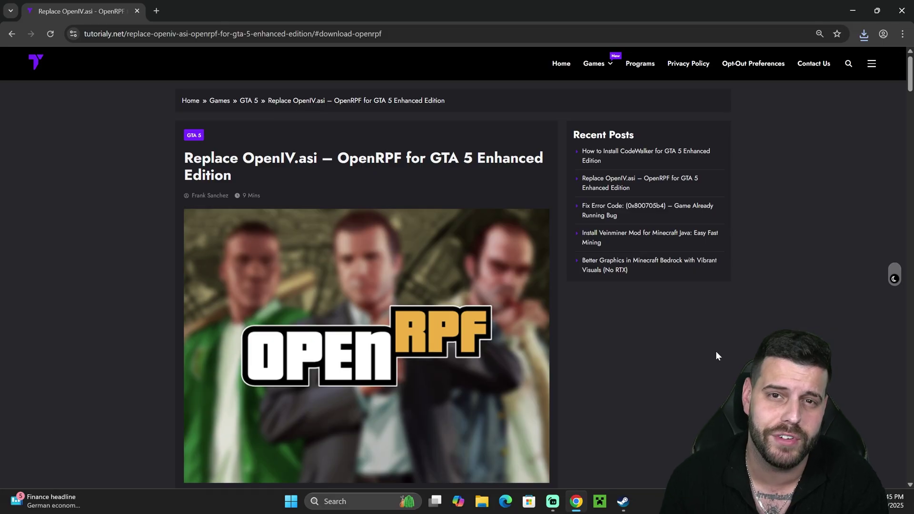
- Jump to the article's 'Step 1: Download OpenRPF' section and open the official OpenRPF page
scroll(529, 279, "down", 20)
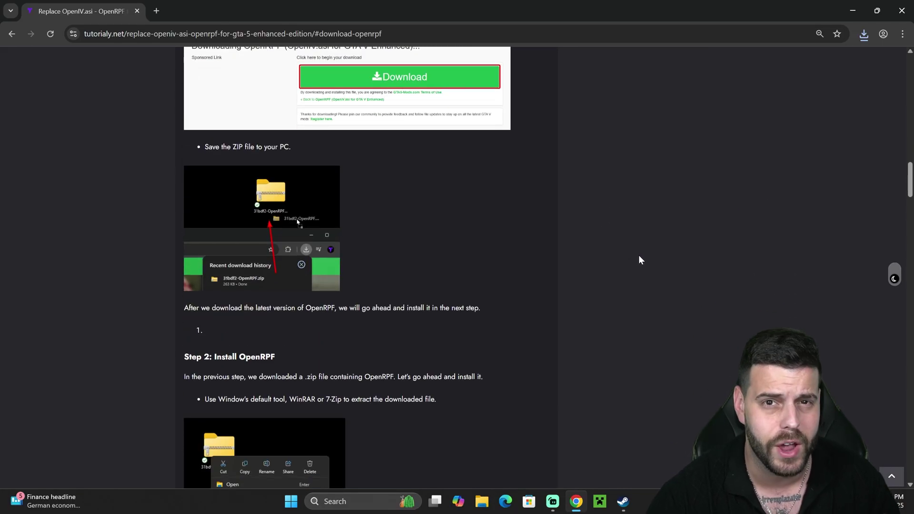
scroll(638, 260, "down", 15)
scroll(519, 219, "down", 5)
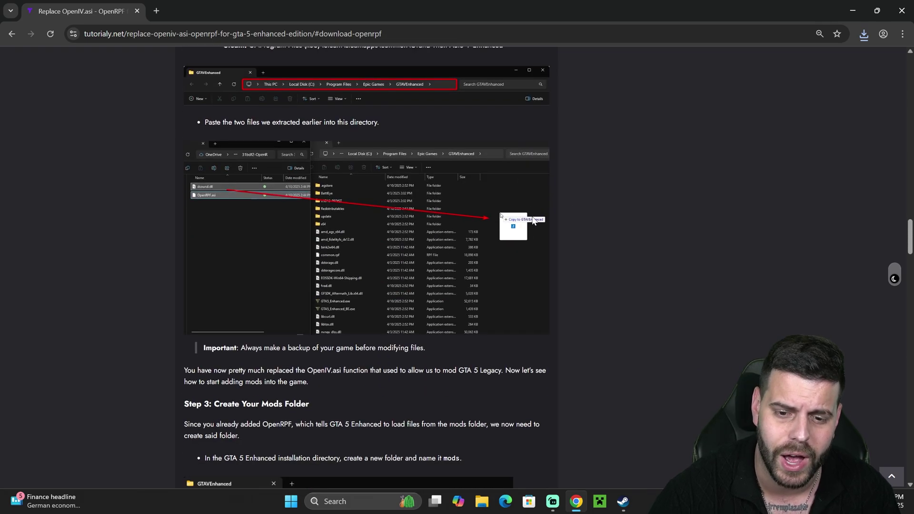
scroll(655, 326, "up", 20)
scroll(666, 181, "up", 5)
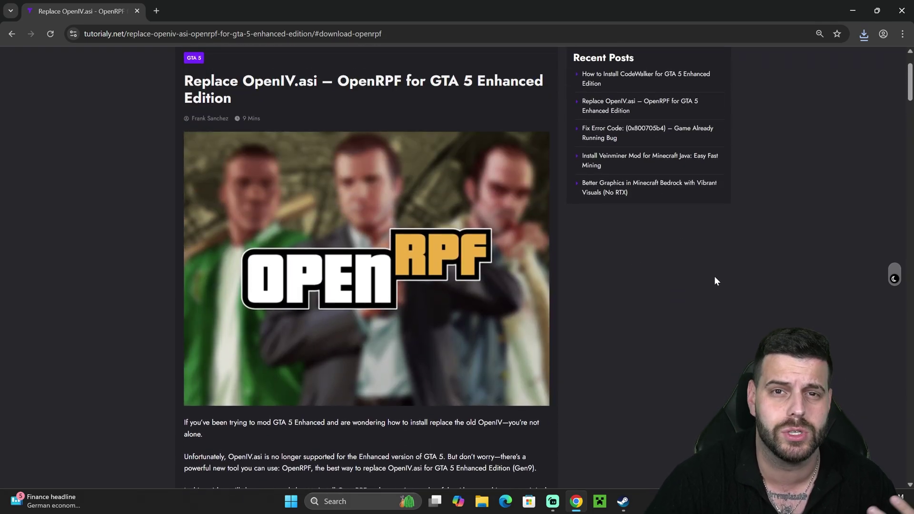
scroll(604, 273, "down", 1)
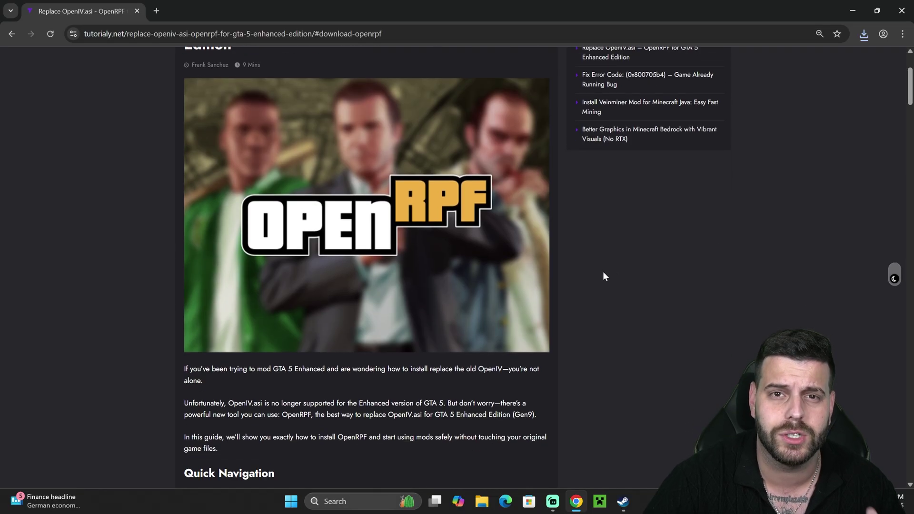
scroll(600, 258, "down", 4)
scroll(566, 236, "down", 4)
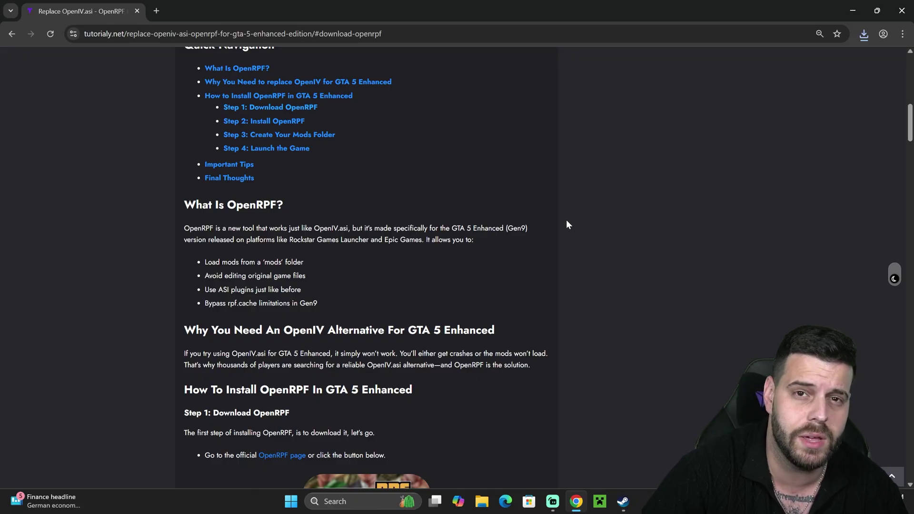
scroll(556, 207, "up", 4)
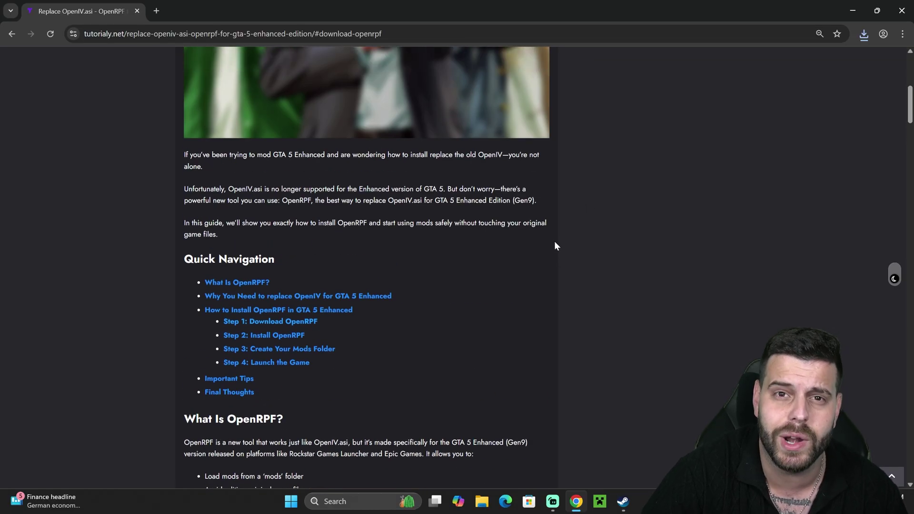
left_click(291, 271)
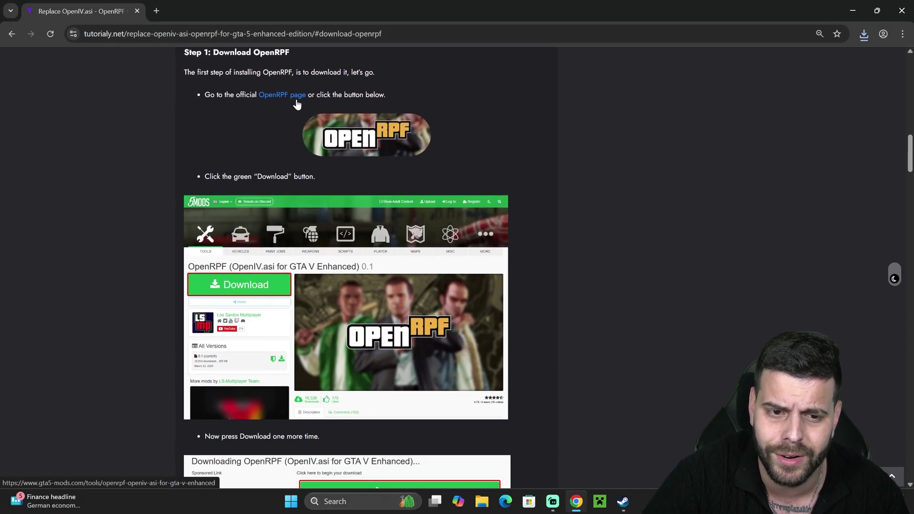
left_click(357, 123)
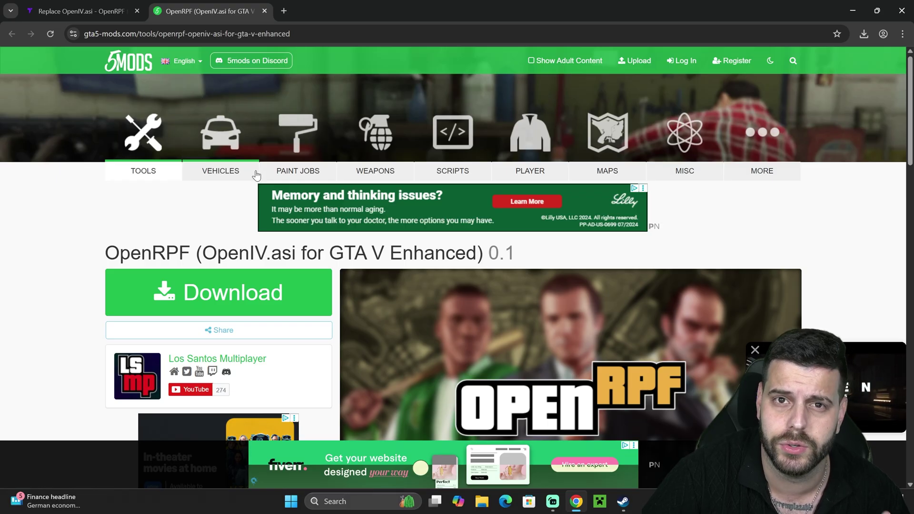
- Download 31bdf2-OpenRPF (1).zip (263 KB) from the OpenRPF mod's download page
scroll(290, 181, "down", 1)
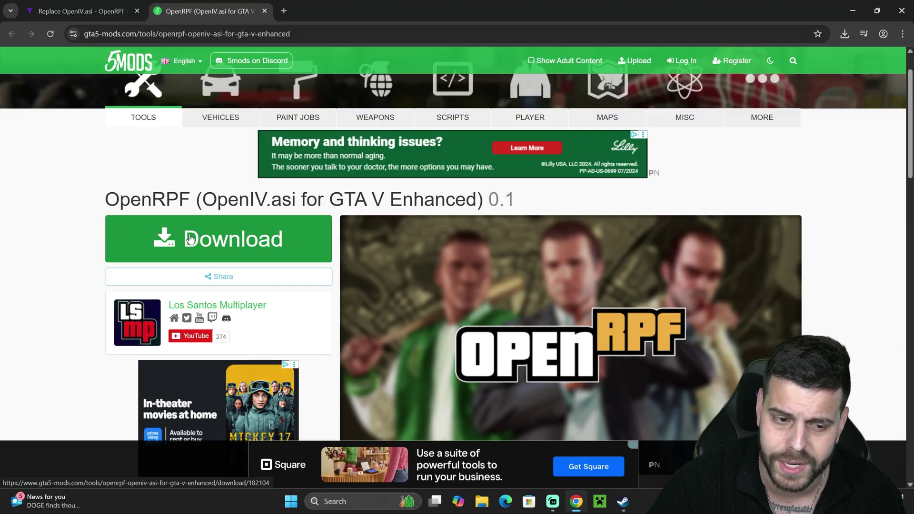
left_click(268, 237)
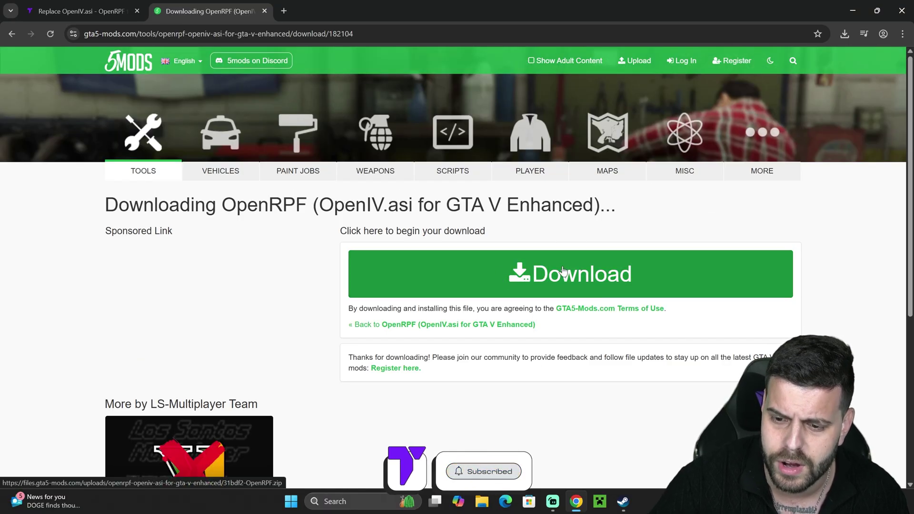
scroll(659, 247, "down", 3)
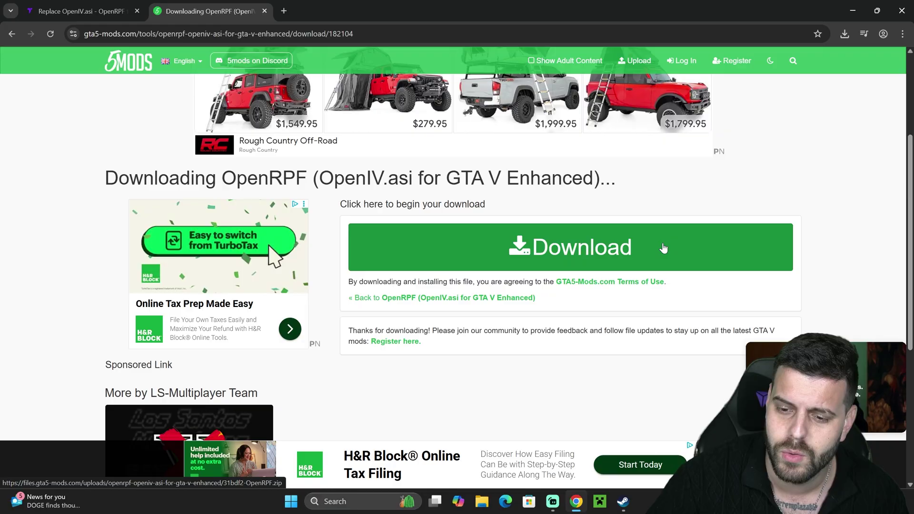
left_click(636, 247)
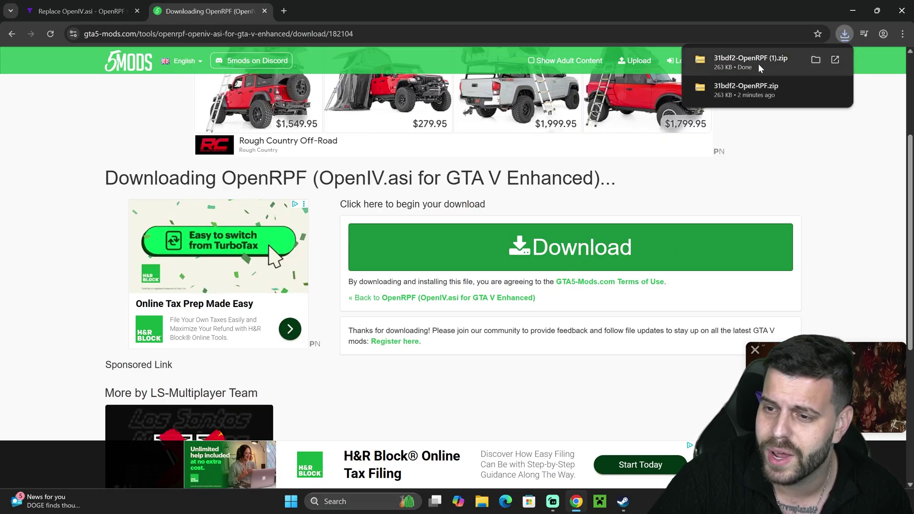
- Drag the downloaded OpenRPF zip from Chrome's download history onto the desktop
left_click_drag(689, 12, 387, 272)
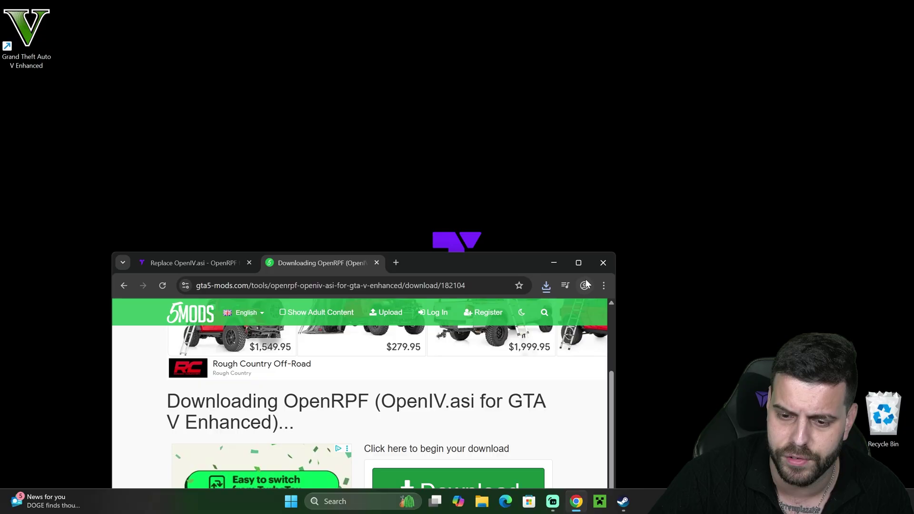
left_click(546, 285)
left_click_drag(452, 333, 506, 176)
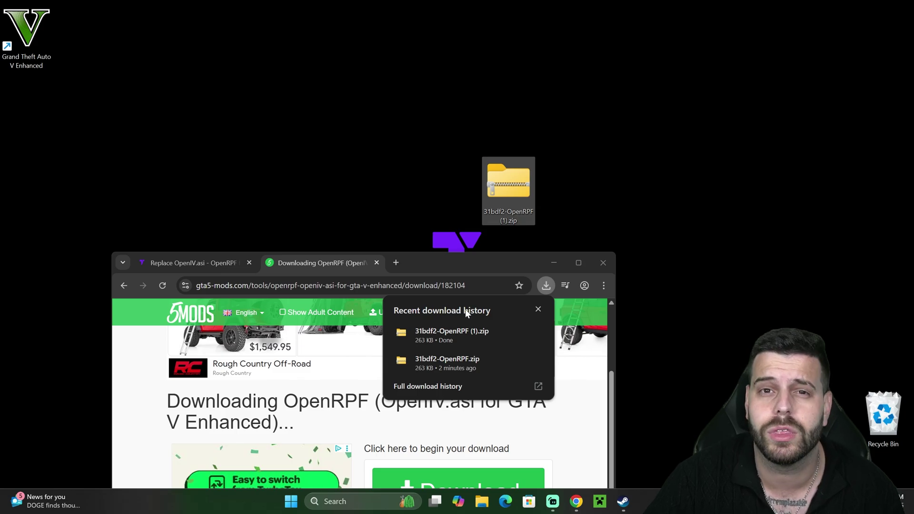
left_click(555, 263)
left_click_drag(508, 183, 347, 183)
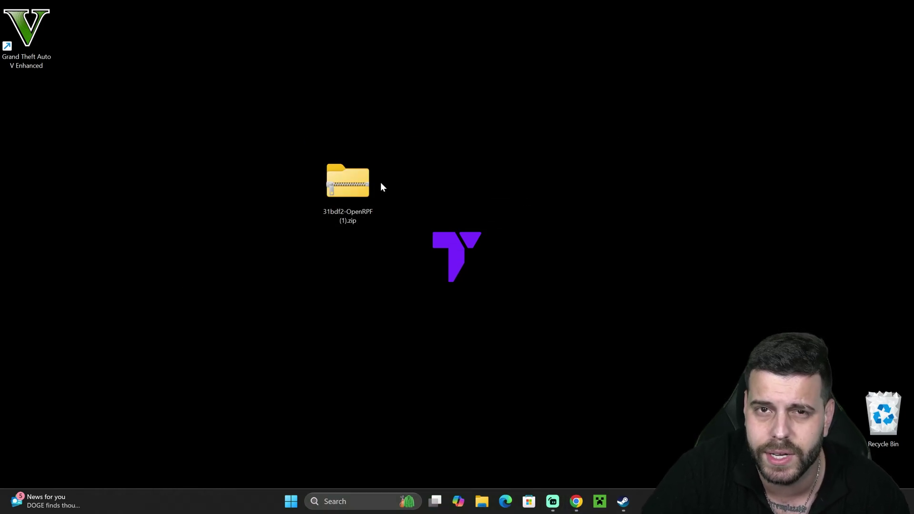
- Extract the zip with Extract All into the suggested 31bdf2-OpenRPF (1) folder
right_click(349, 185)
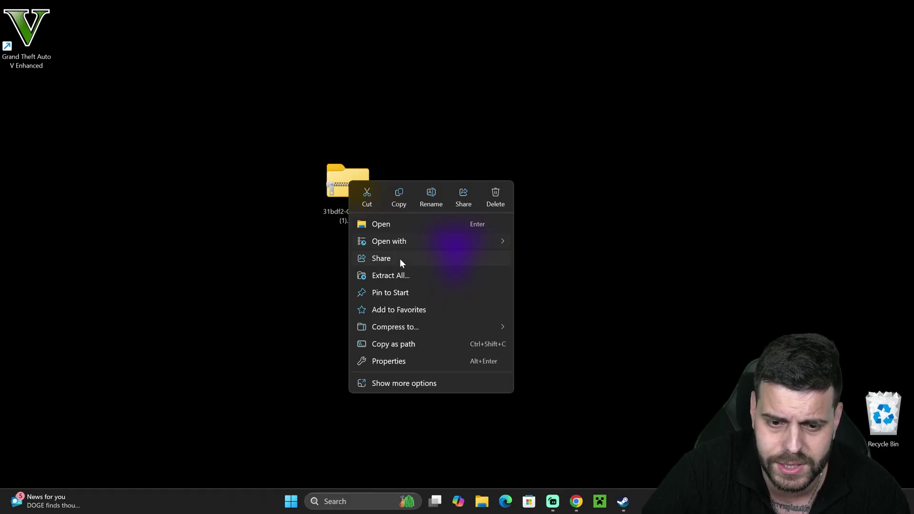
left_click(397, 275)
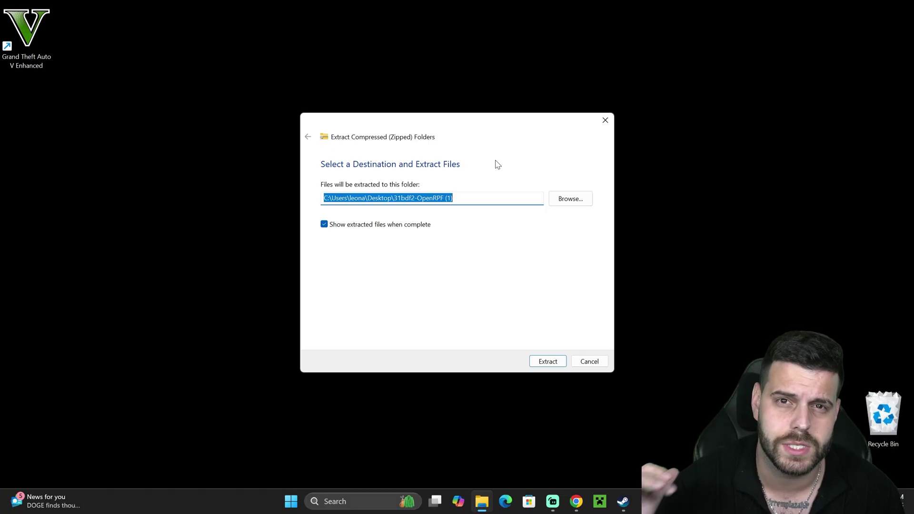
left_click(548, 362)
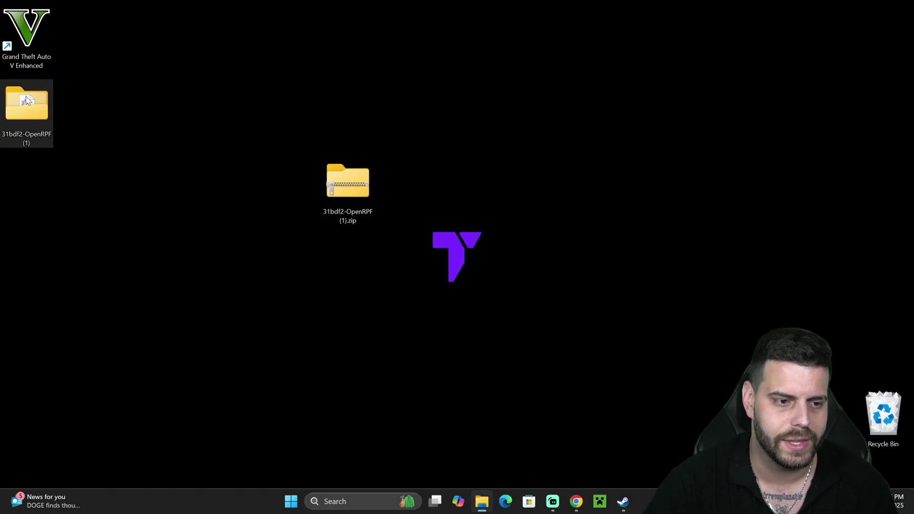
- Open the extracted 31bdf2-OpenRPF (1) folder to reveal dsound.dll and OpenRPF.asi
left_click(26, 99)
double_click(26, 99)
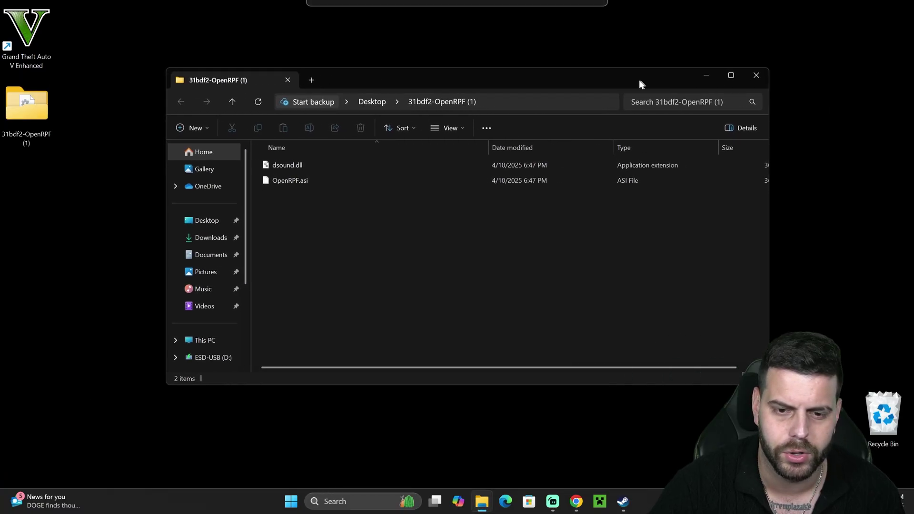
left_click_drag(639, 86, 618, 82)
left_click_drag(480, 274, 308, 143)
left_click(373, 220)
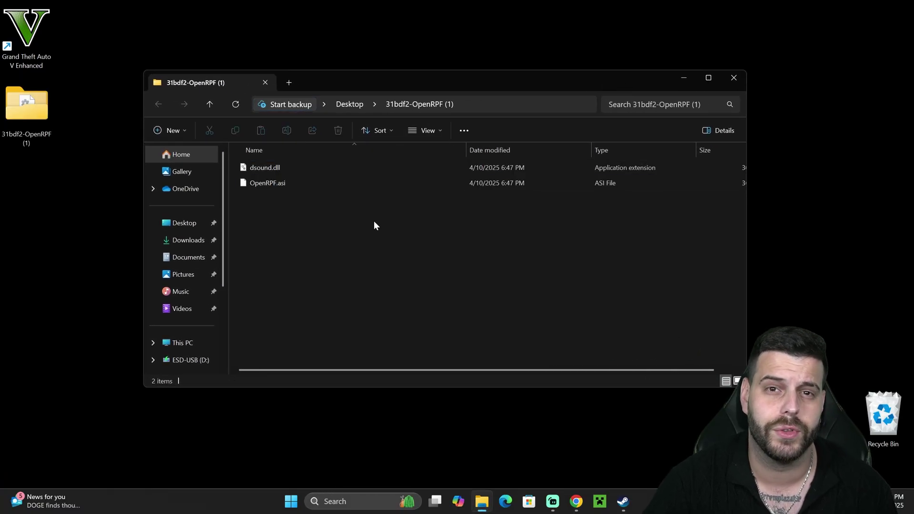
- Start and cancel a rename of dsound.dll, then select both extracted files
left_click(270, 166)
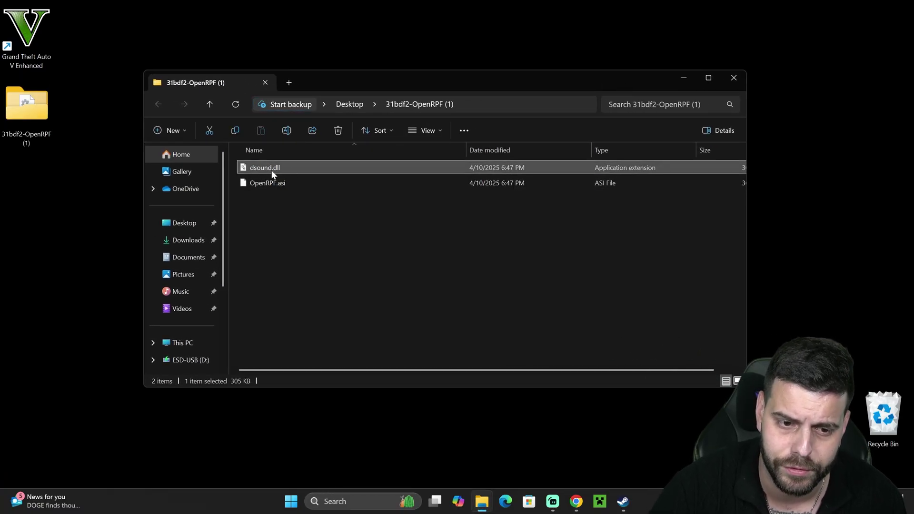
left_click(265, 170, "ctrl")
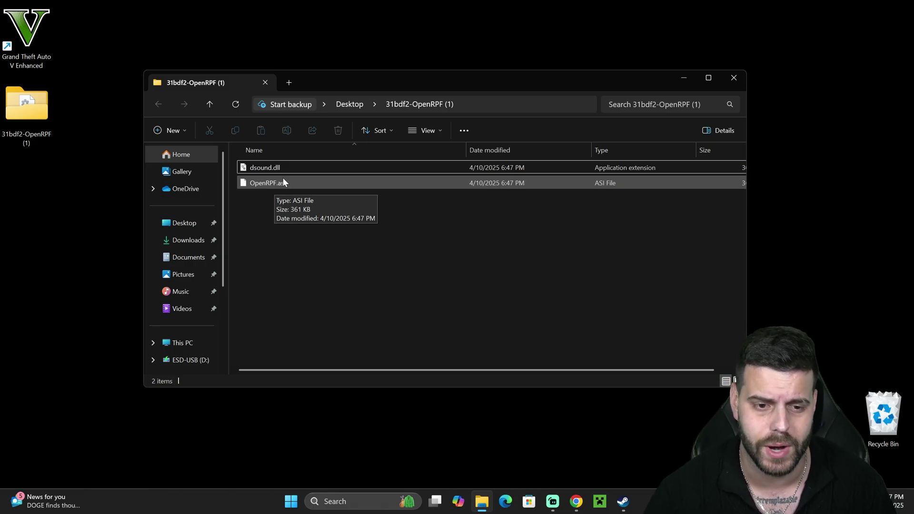
key("F2")
left_click(347, 204)
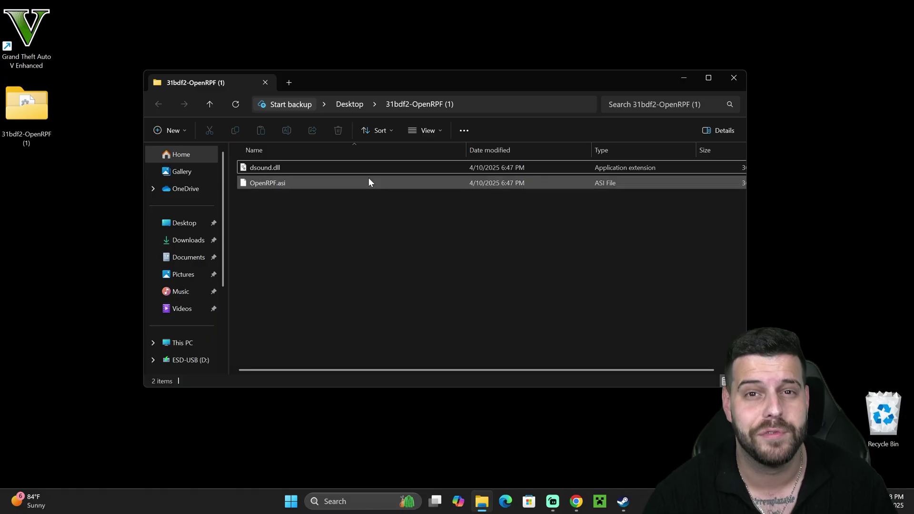
left_click(319, 170)
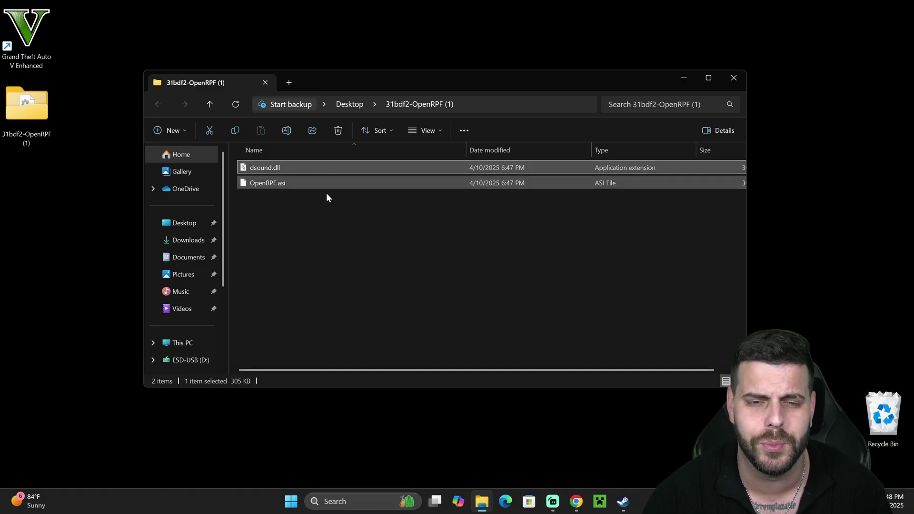
left_click(365, 231)
left_click_drag(367, 222, 548, 82)
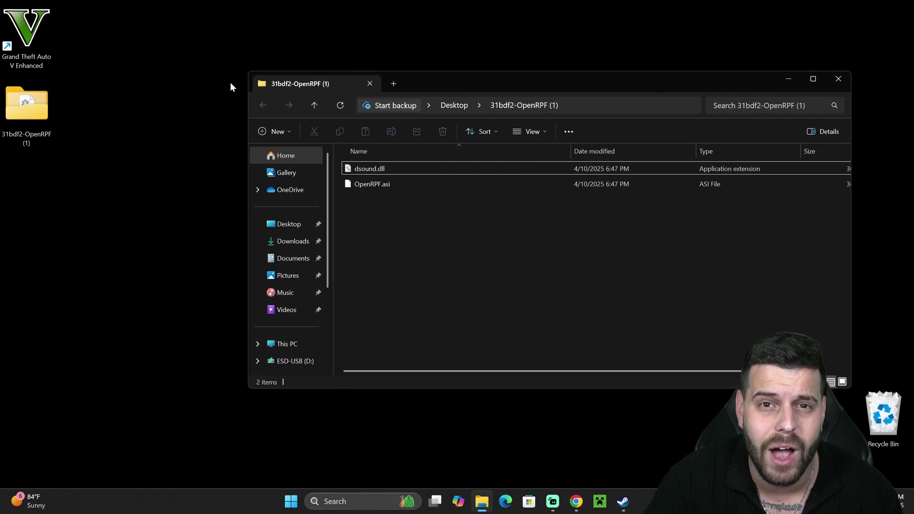
left_click(240, 161)
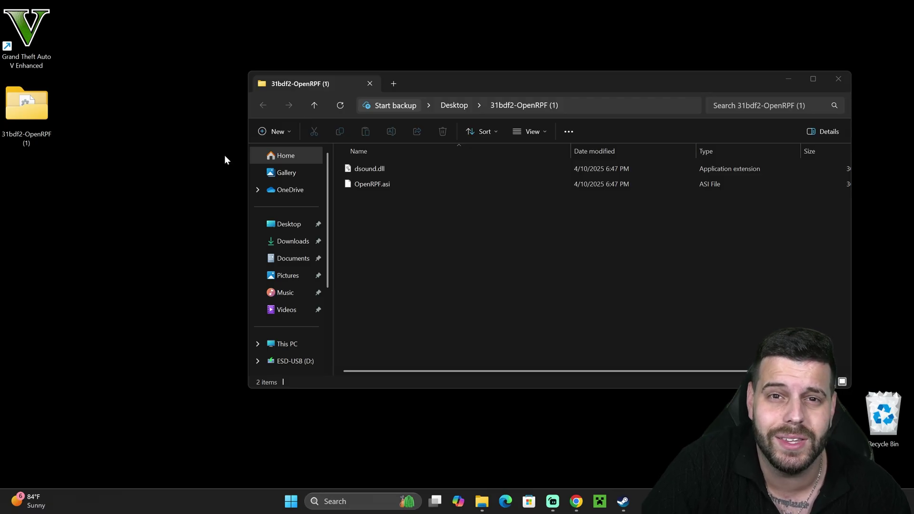
- Bring Chrome back on the tutorialy.net tab, maximised and scrolled to the install paths
left_click(576, 501)
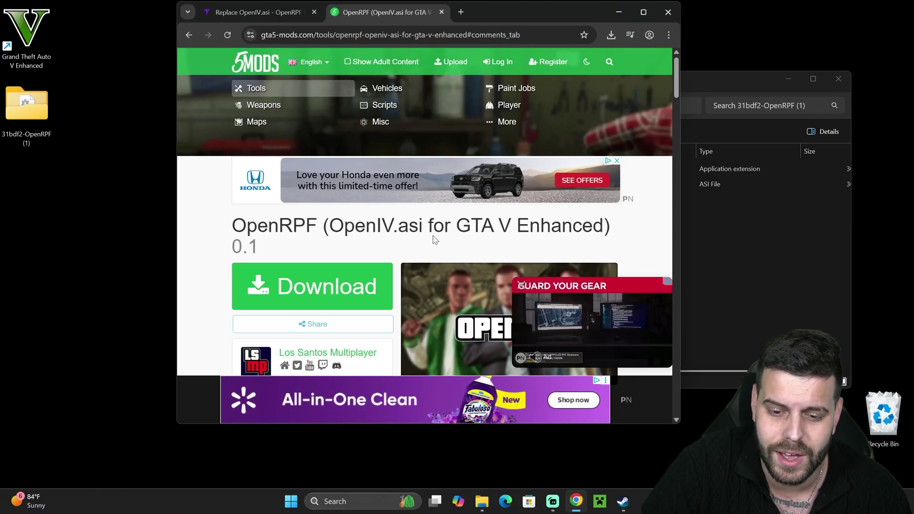
left_click(255, 11)
left_click(638, 13)
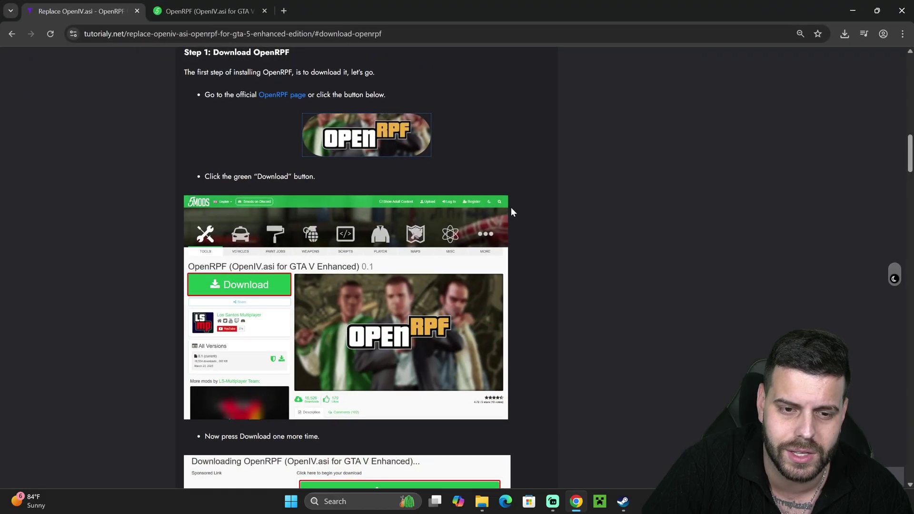
scroll(428, 286, "down", 10)
- Highlight the GTA V Enhanced install paths, then minimise Chrome to return to the OpenRPF folder
left_click_drag(513, 332, 481, 342)
left_click(221, 302)
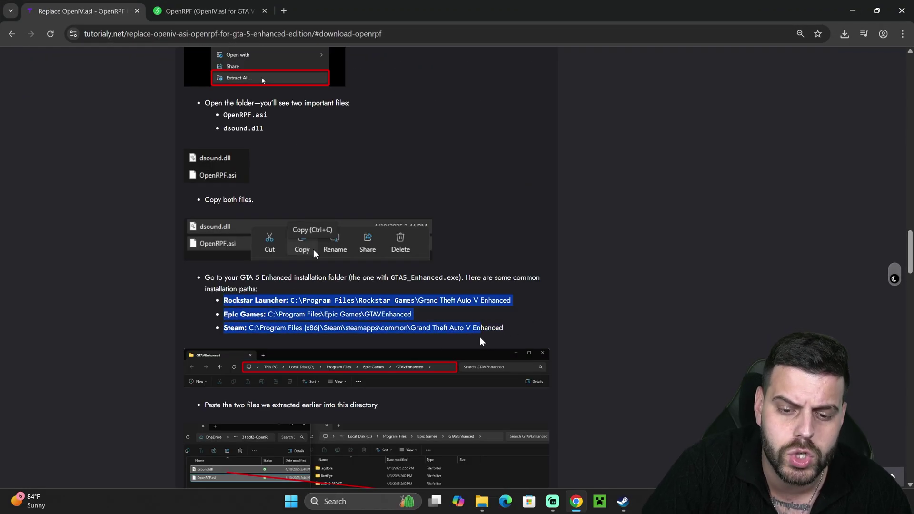
left_click(514, 324)
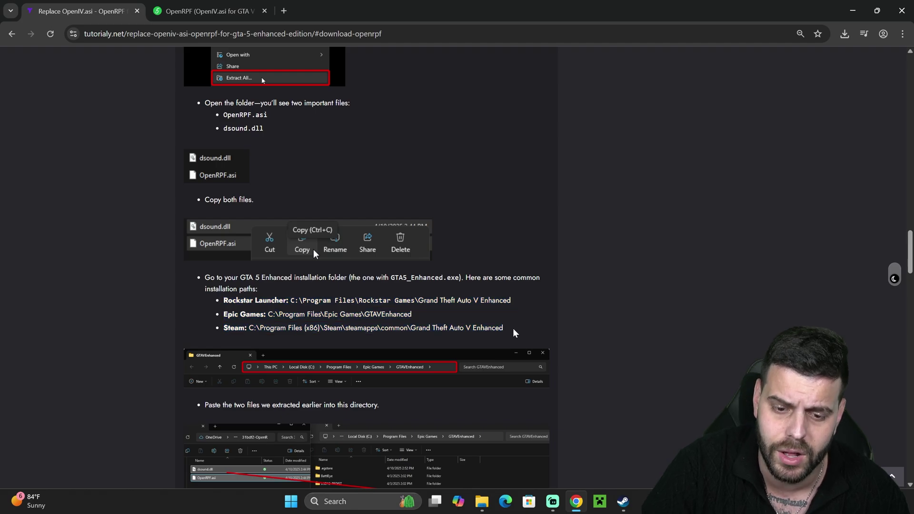
left_click_drag(514, 332, 394, 301)
left_click(519, 304)
left_click_drag(519, 304, 436, 301)
left_click(435, 301)
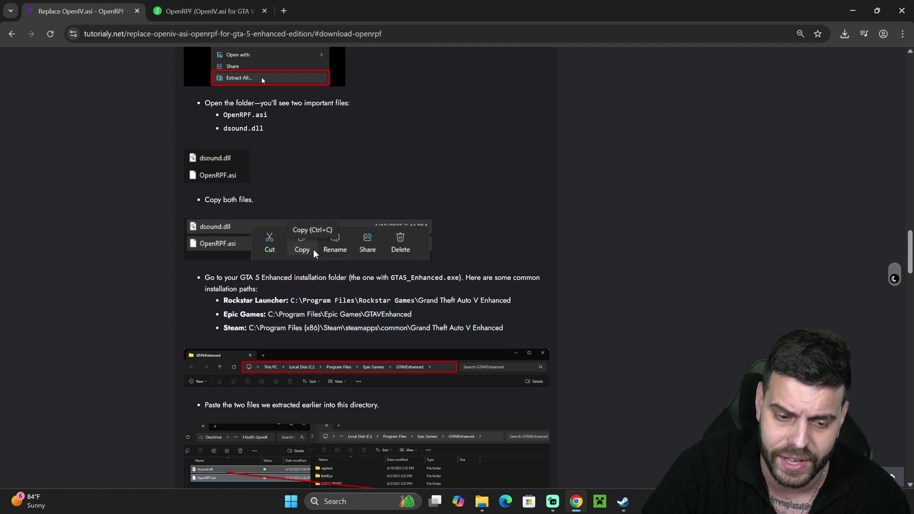
left_click(853, 10)
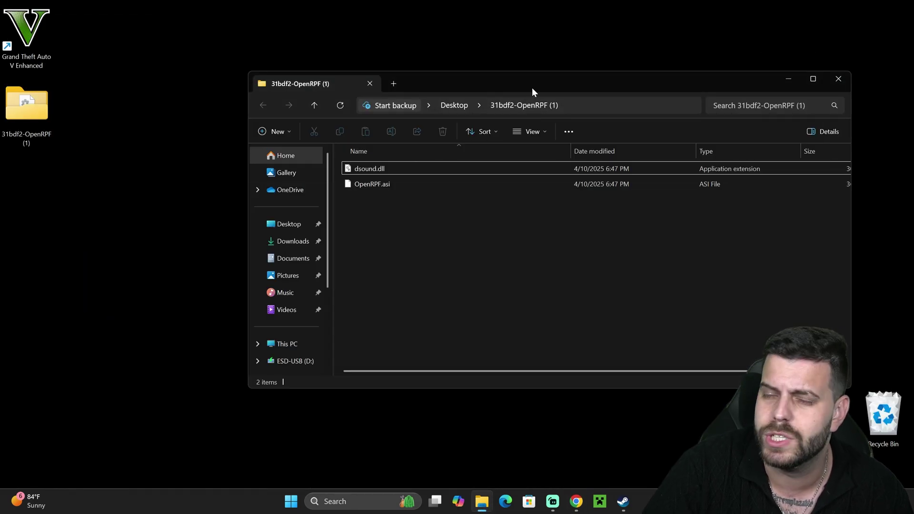
left_click_drag(532, 88, 508, 96)
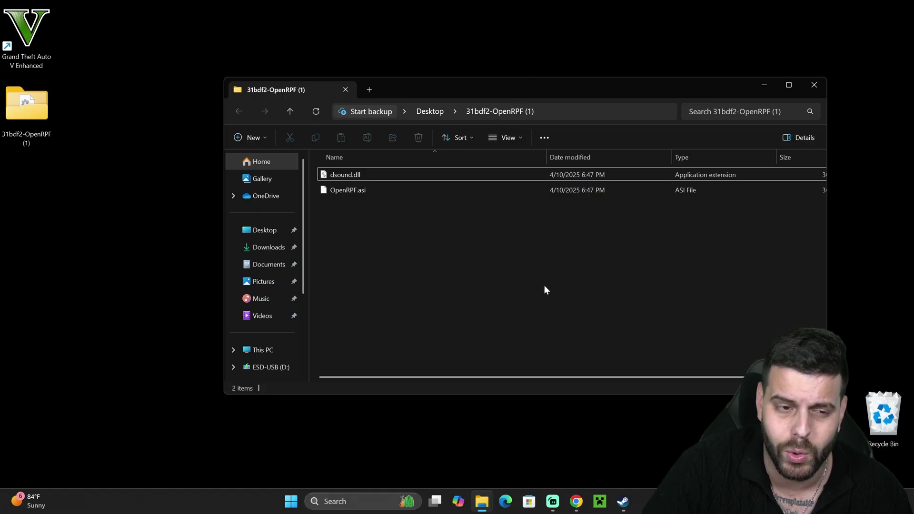
- From Steam's library, open Grand Theft Auto V Enhanced's install folder via Manage > Browse local files
left_click(623, 501)
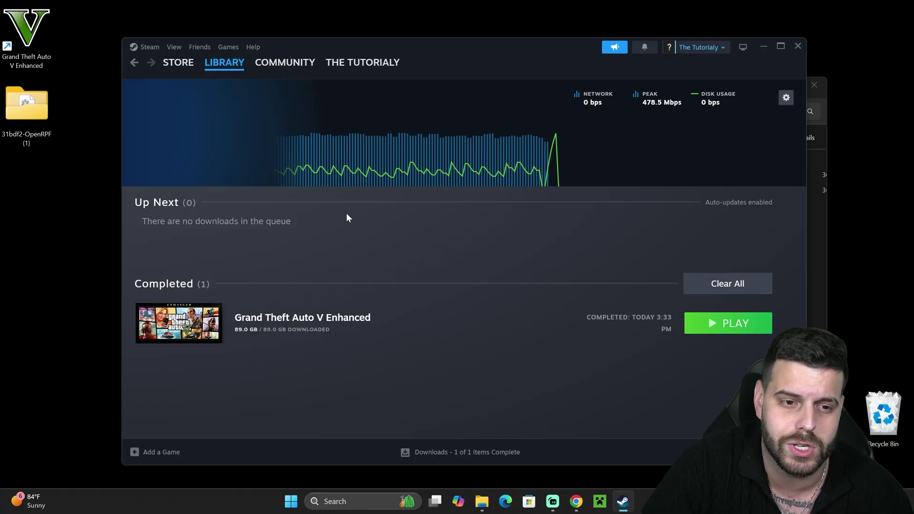
key("alt+Left")
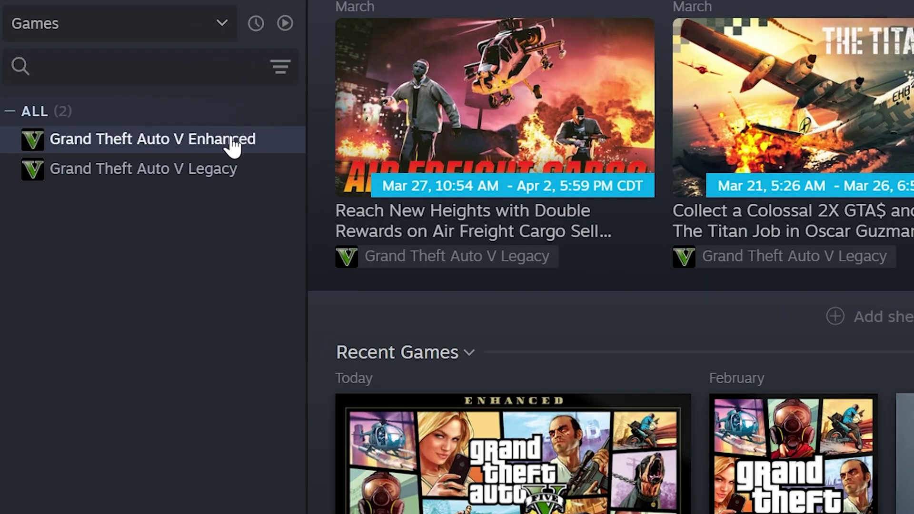
right_click(265, 144)
mouse_move(355, 284)
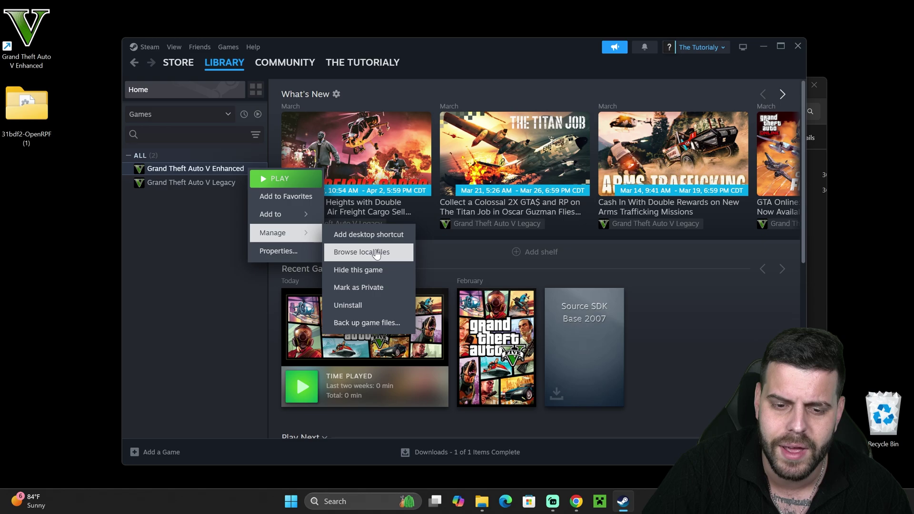
left_click(349, 252)
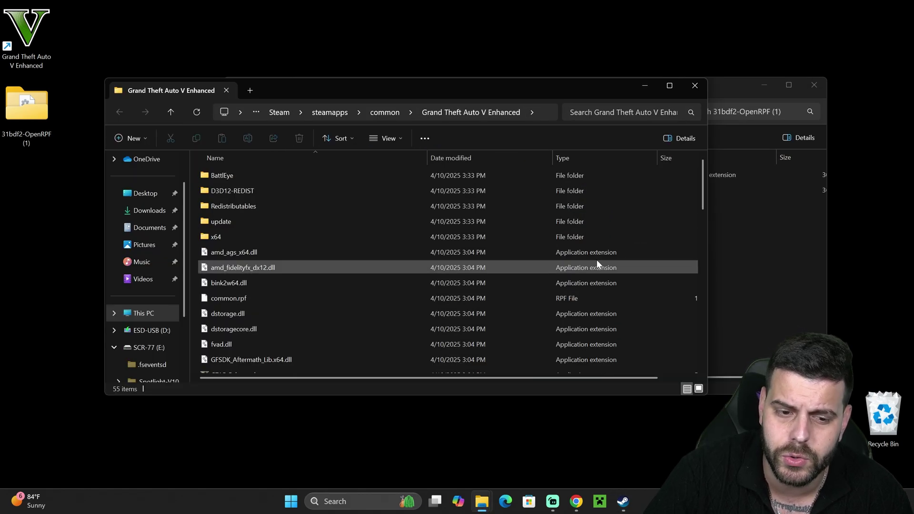
- Maximise Explorer, go up to steamapps\common, and reopen the Grand Theft Auto V Enhanced folder
scroll(628, 214, "down", 5)
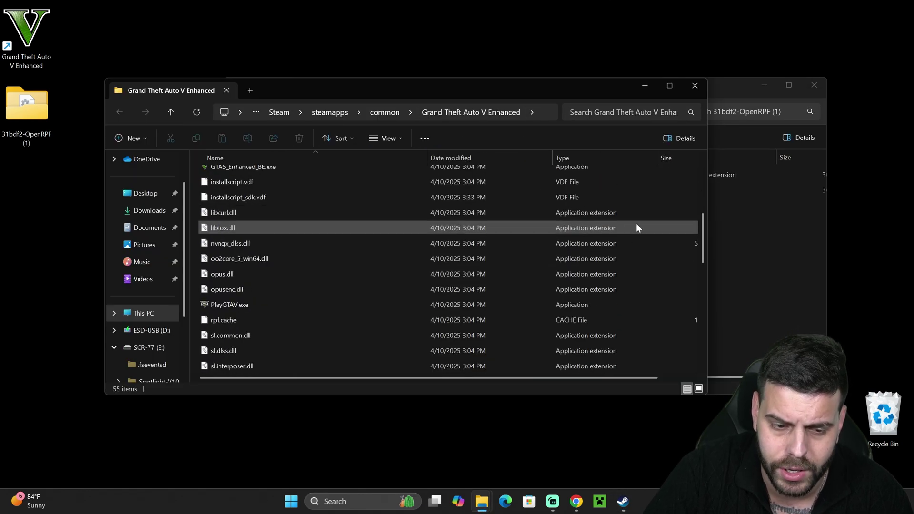
scroll(649, 224, "up", 5)
left_click_drag(601, 86, 586, 87)
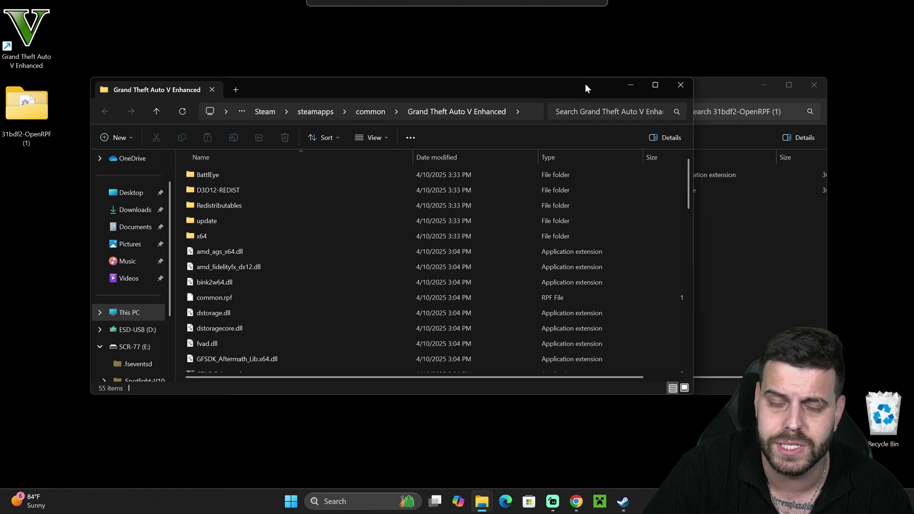
double_click(585, 84)
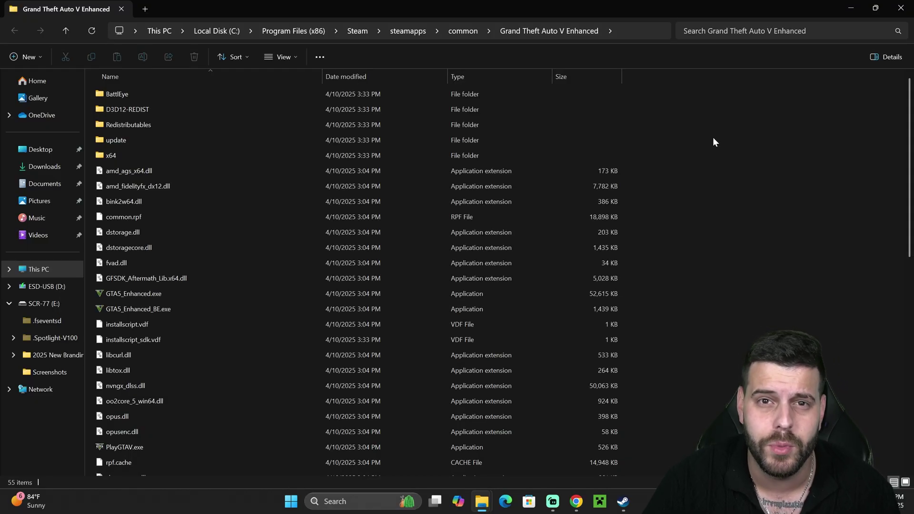
left_click(462, 30)
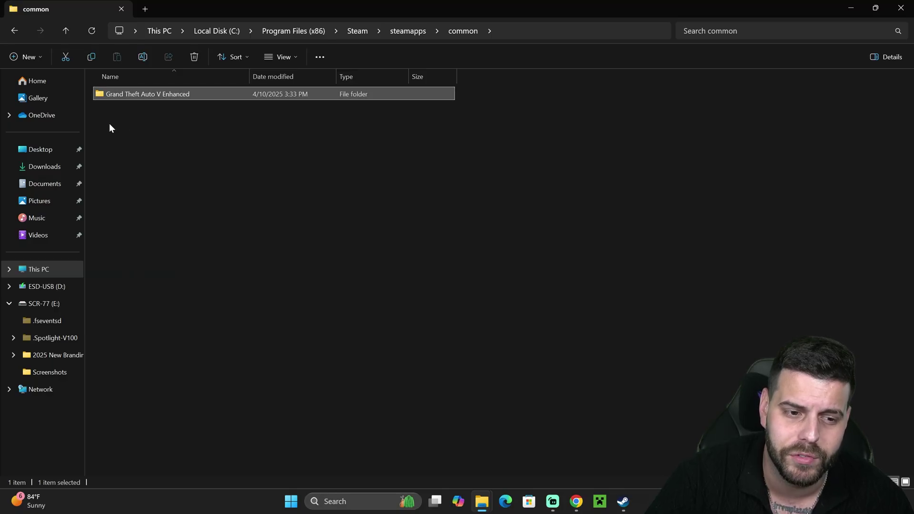
left_click(173, 113)
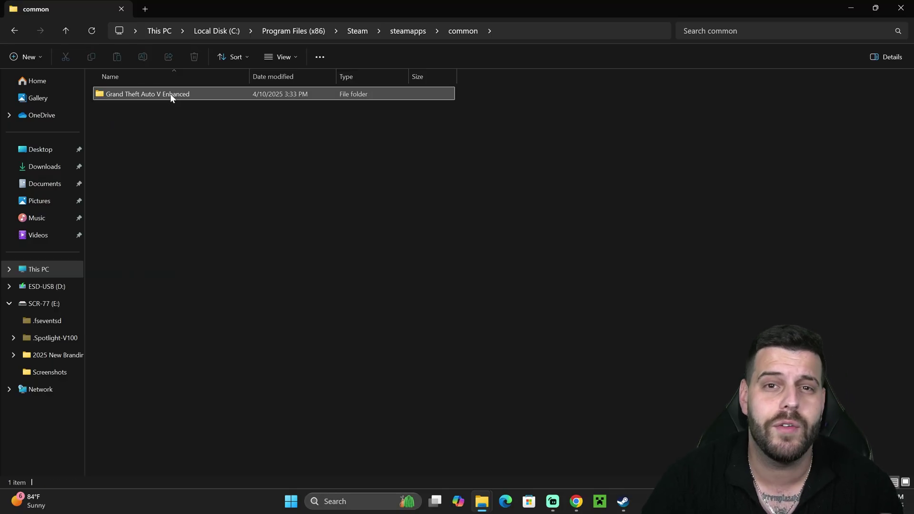
mouse_move(170, 94)
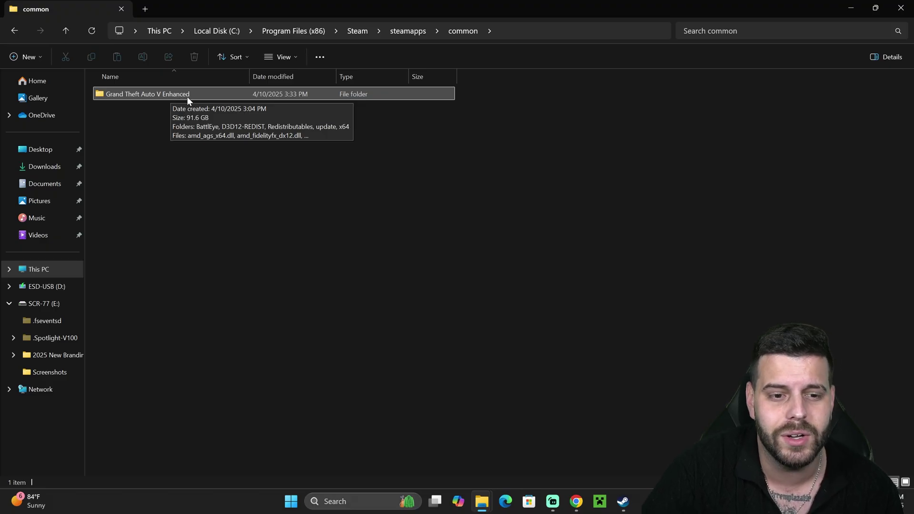
left_click(182, 93)
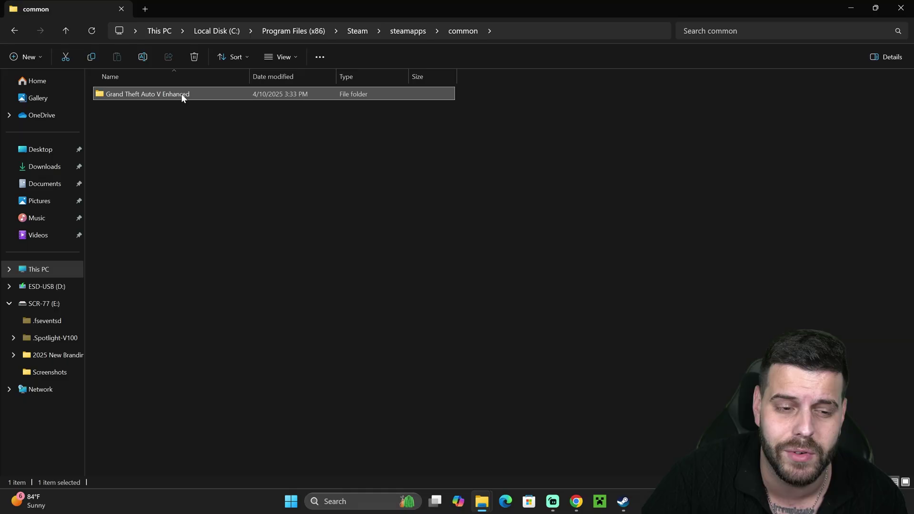
double_click(181, 94)
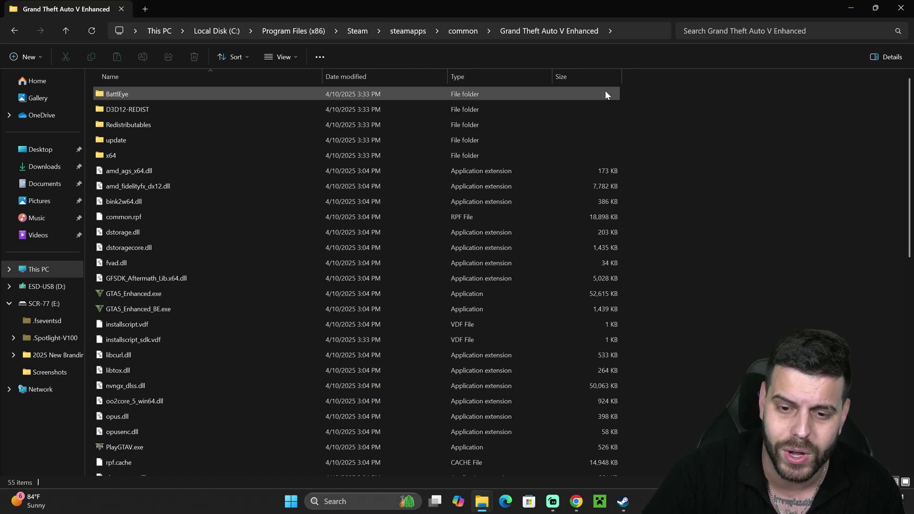
- Move OpenRPF.asi from the extracted folder into the Grand Theft Auto V Enhanced folder
left_click_drag(624, 9, 394, 254)
left_click(395, 212)
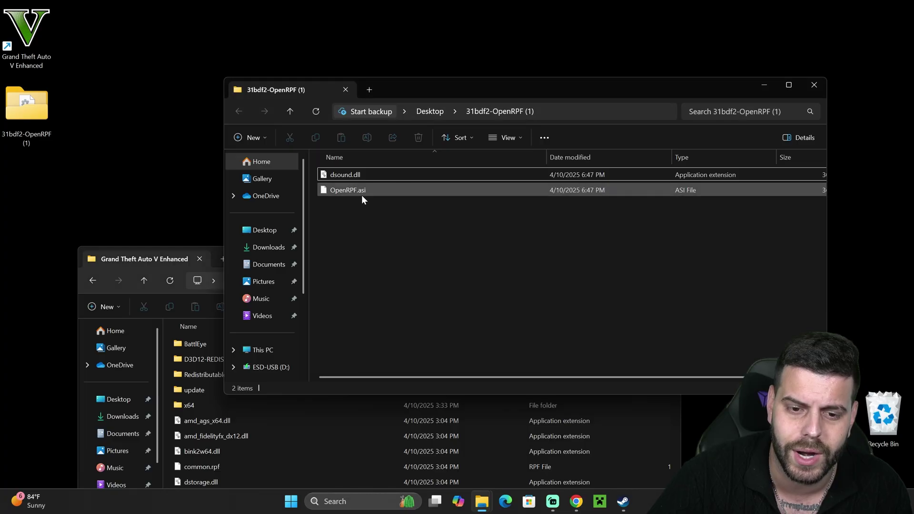
left_click(350, 191)
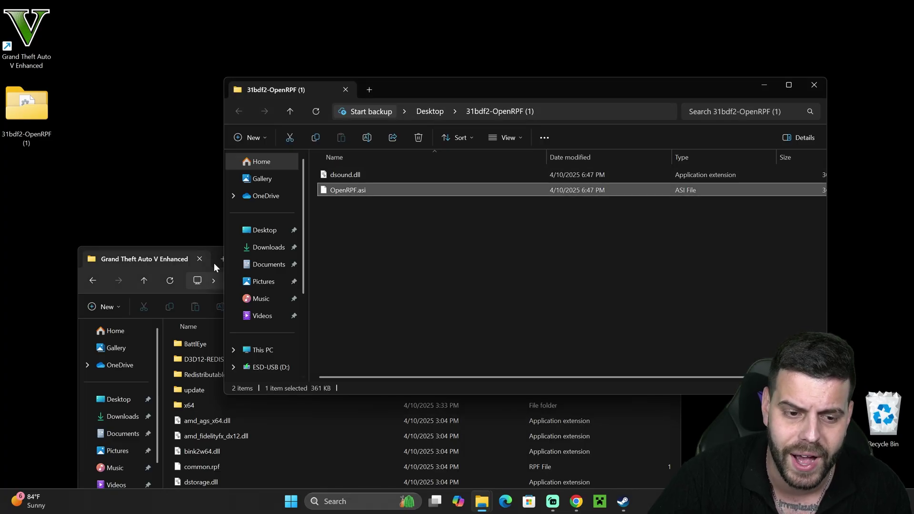
left_click_drag(285, 259, 231, 231)
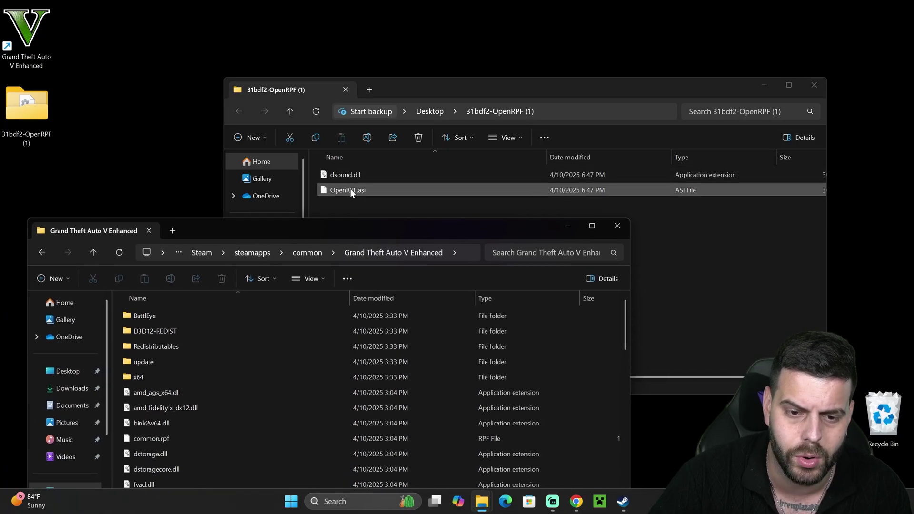
left_click_drag(350, 191, 619, 329)
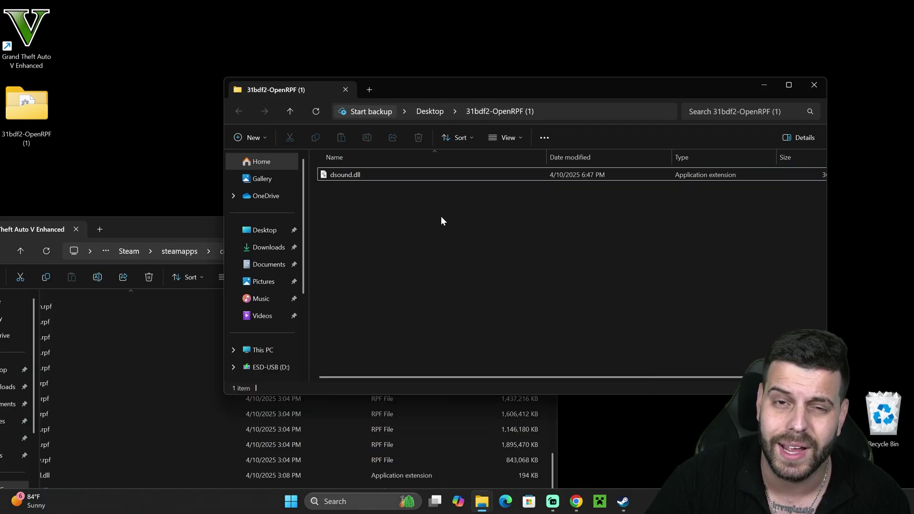
- Maximise the game folder window, now listing 56 items, with nothing selected
left_click(355, 174)
left_click(382, 198)
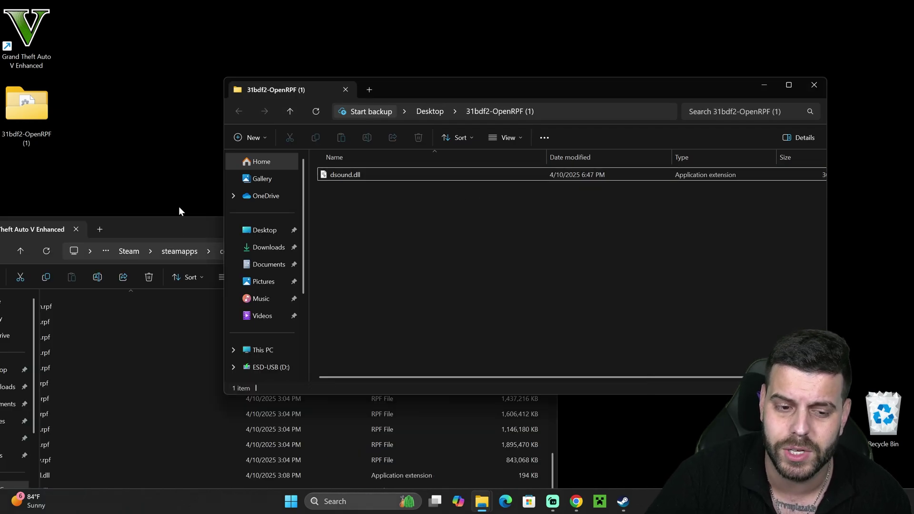
left_click_drag(172, 227, 350, 152)
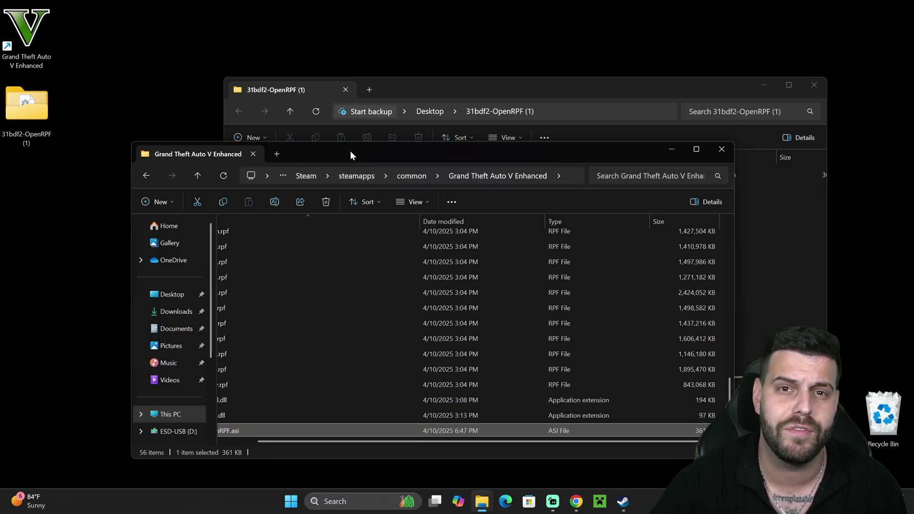
left_click_drag(397, 145, 477, 105)
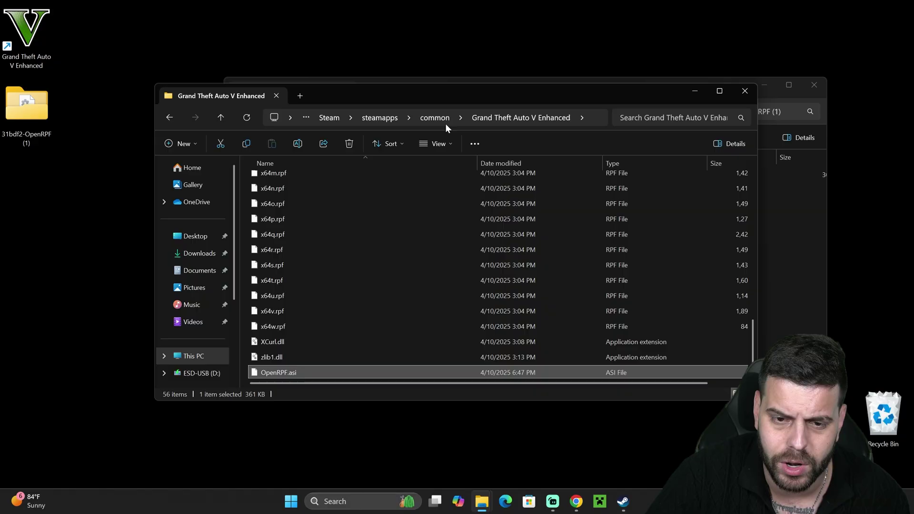
double_click(455, 99)
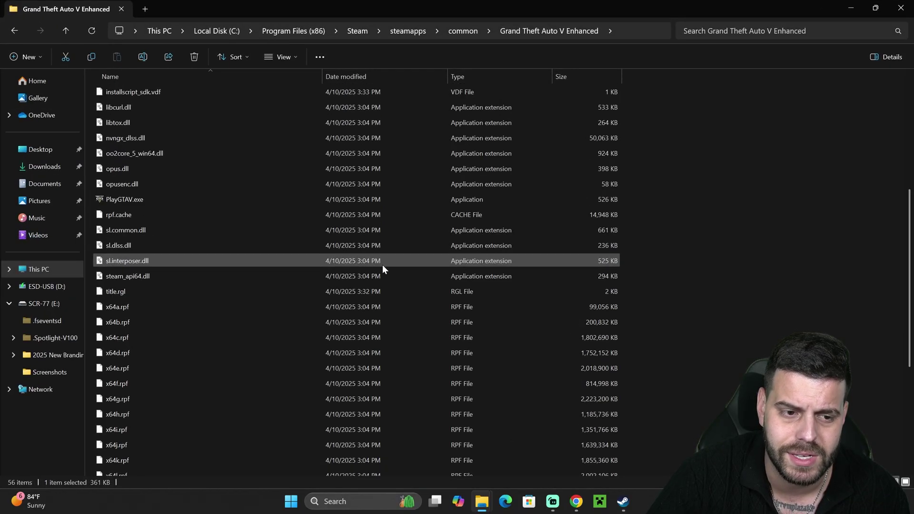
left_click(730, 154)
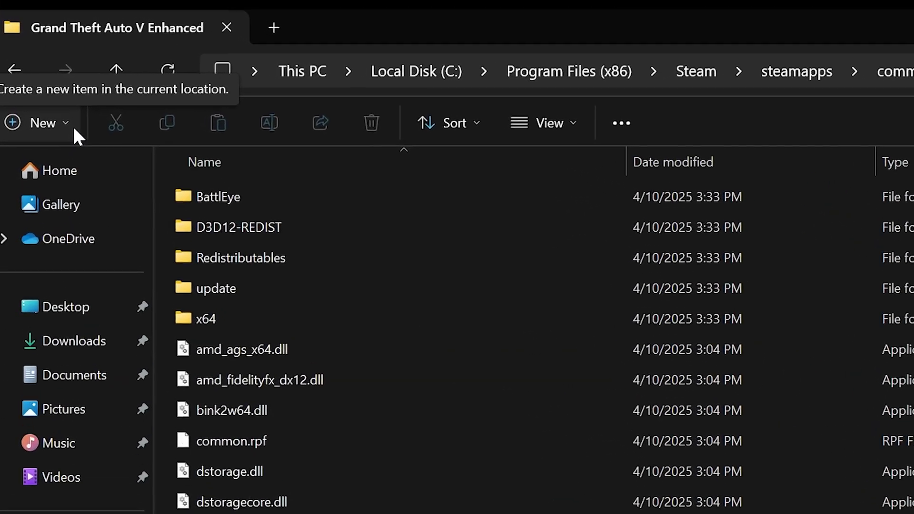
- Create a new folder named mods in the game folder and open it
left_click(73, 126)
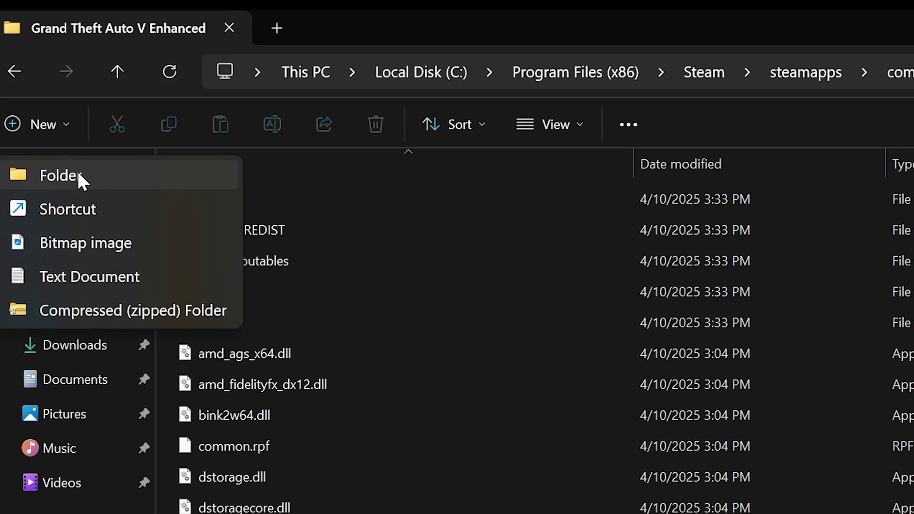
left_click(94, 176)
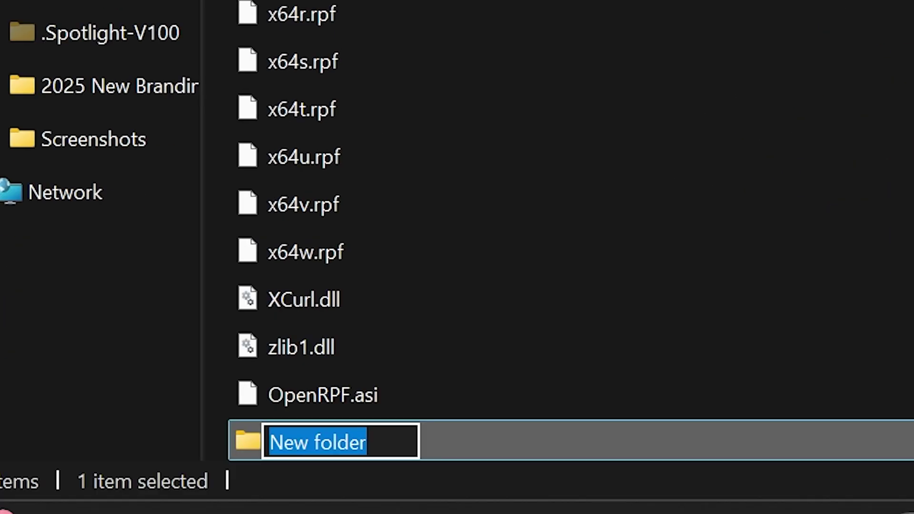
type("mods")
key("Return")
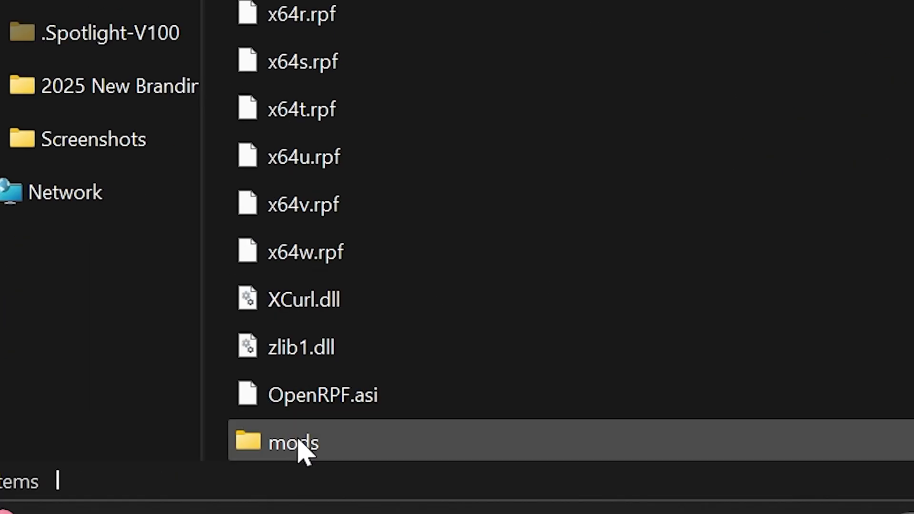
key("Return")
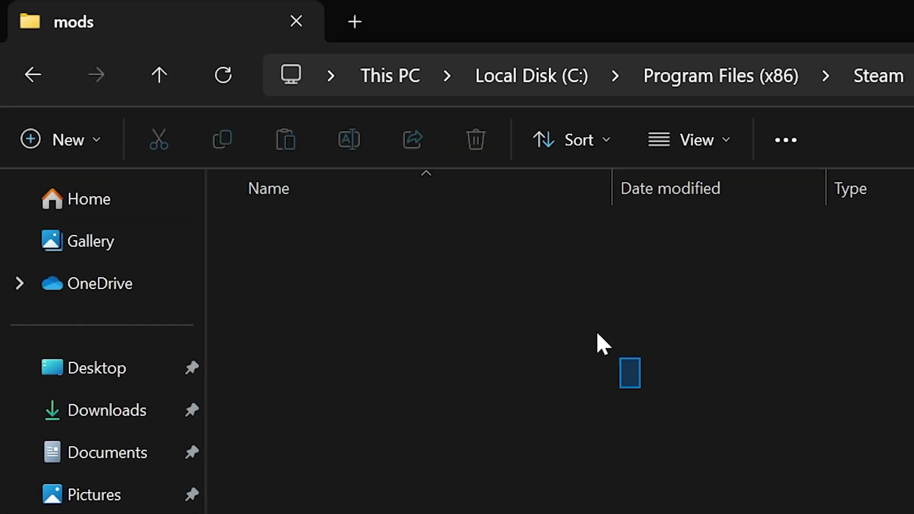
- Create a new folder named update inside mods
left_click(93, 141)
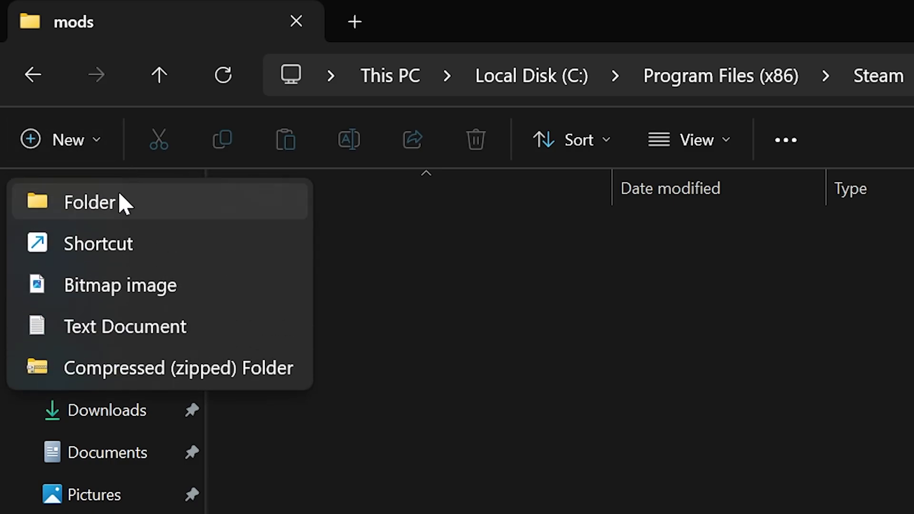
left_click(122, 201)
type("update")
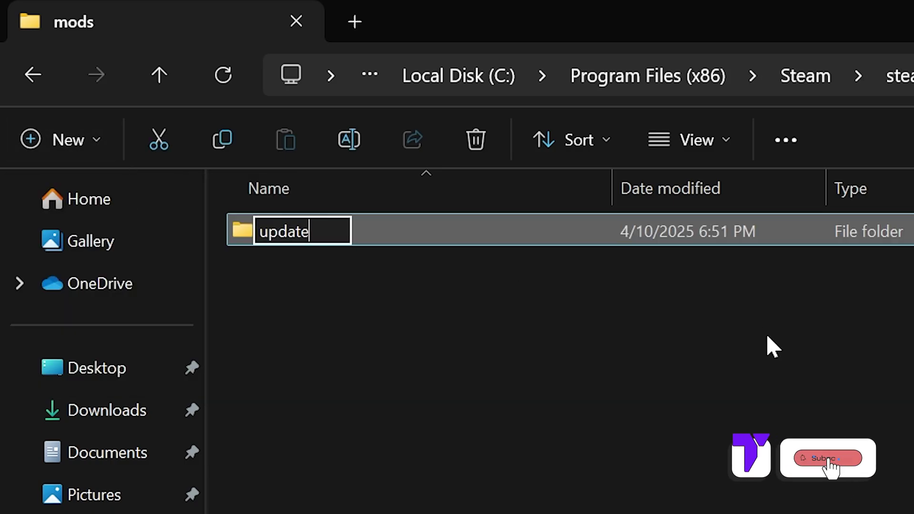
key("Return")
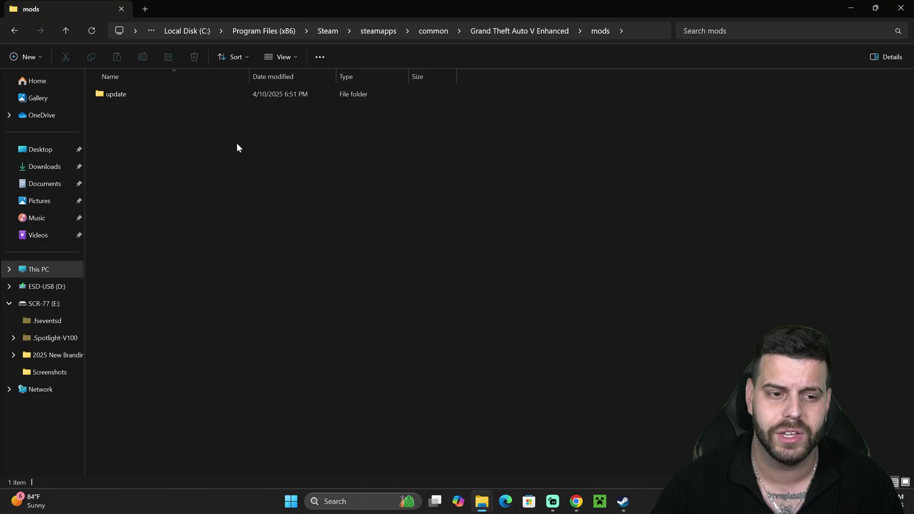
left_click_drag(282, 128, 197, 135)
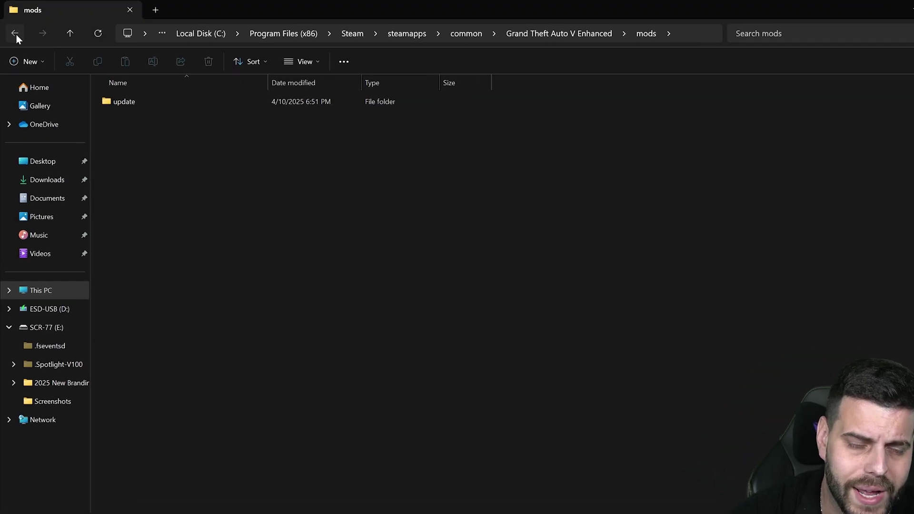
- Copy update.rpf from the game's update folder
left_click(14, 31)
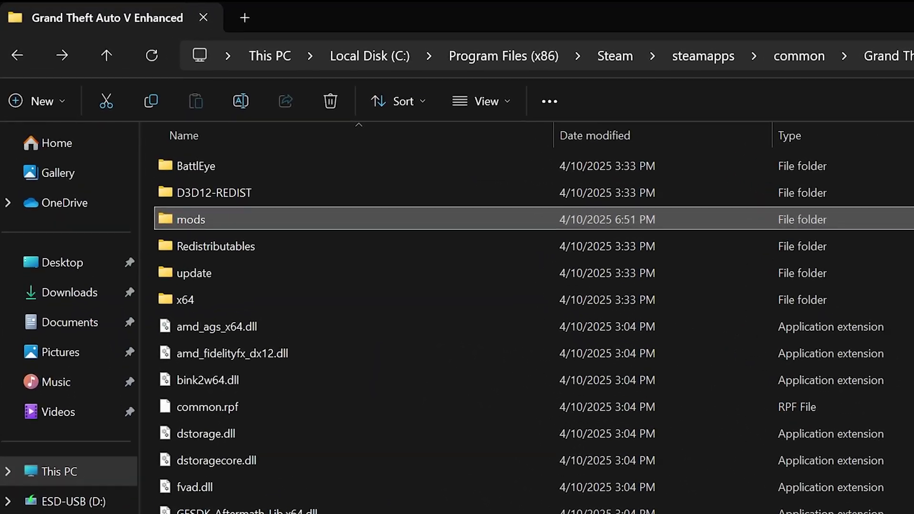
scroll(236, 272, "down", 4)
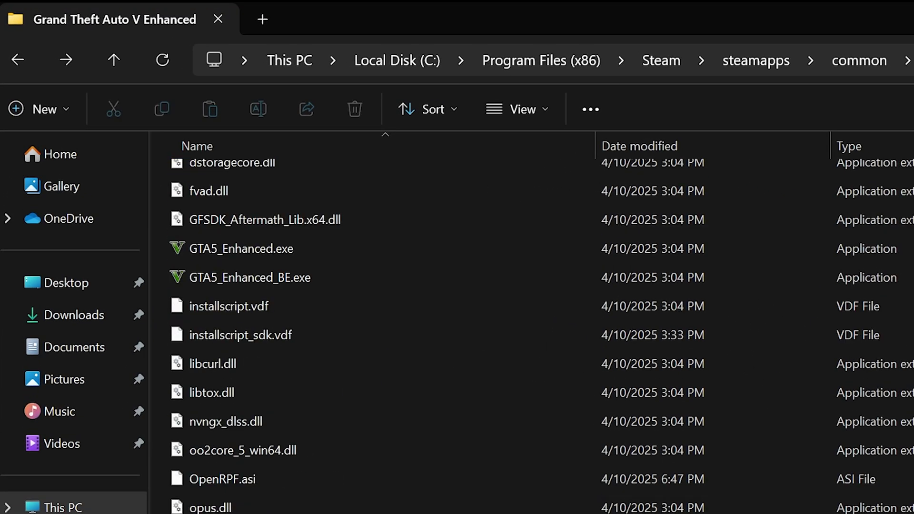
scroll(236, 272, "up", 4)
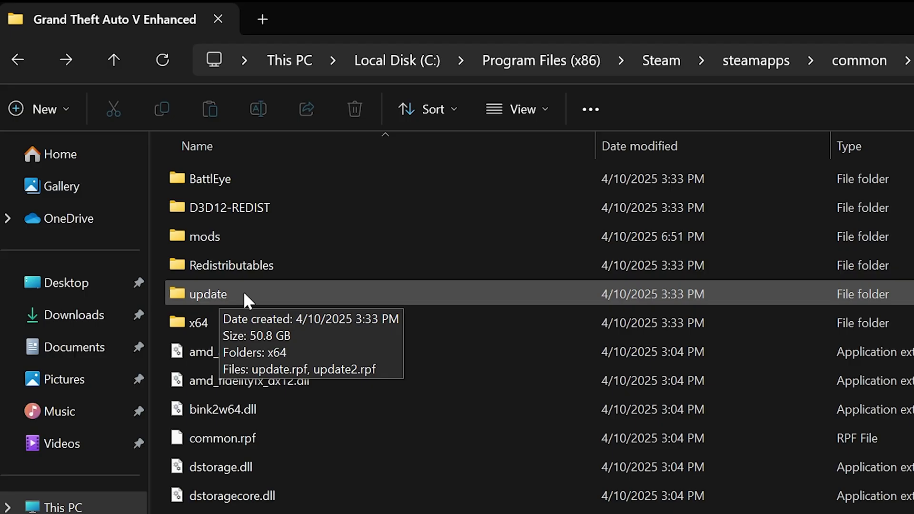
double_click(228, 290)
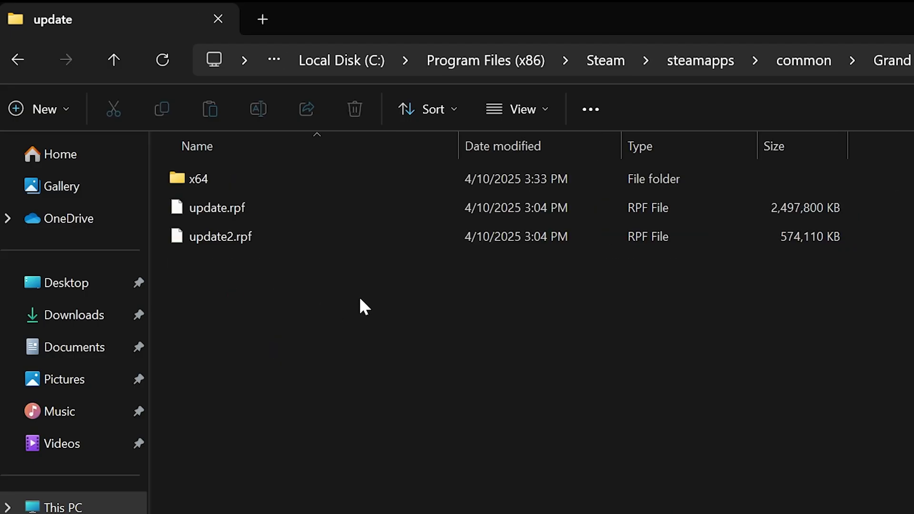
left_click(234, 208)
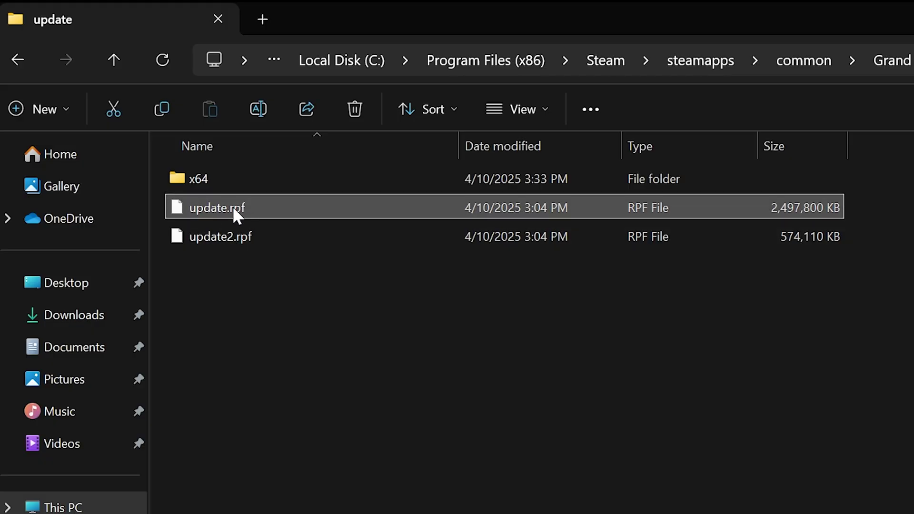
left_click(270, 209)
key("Escape")
right_click(286, 205)
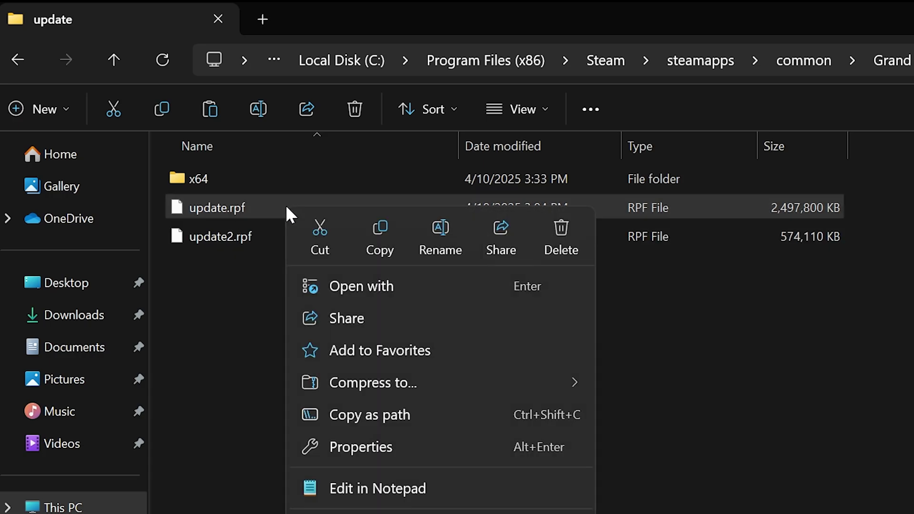
left_click(379, 233)
- Paste update.rpf into mods\update, then return to the Grand Theft Auto V Enhanced folder
left_click(17, 60)
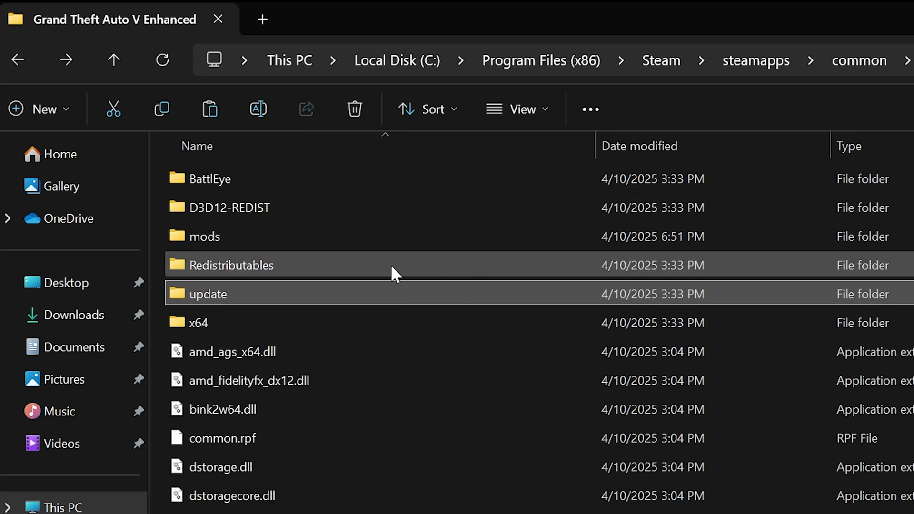
double_click(250, 234)
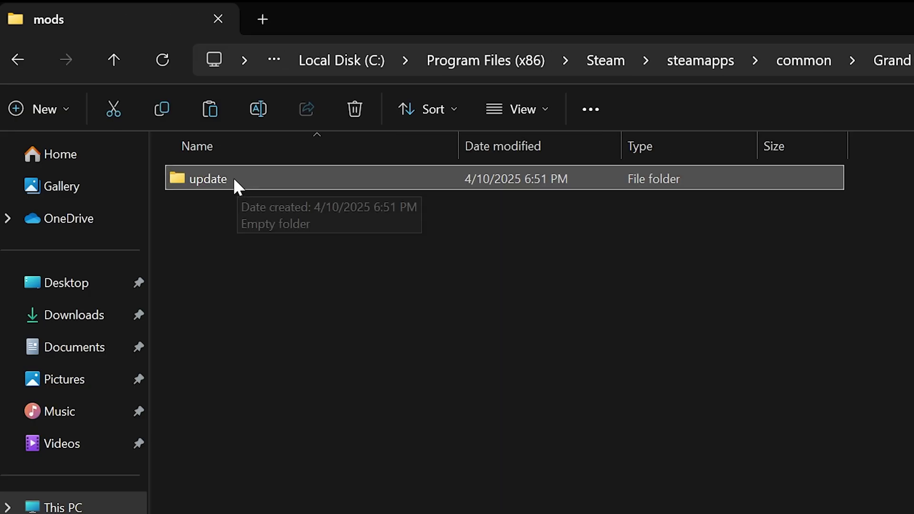
double_click(218, 179)
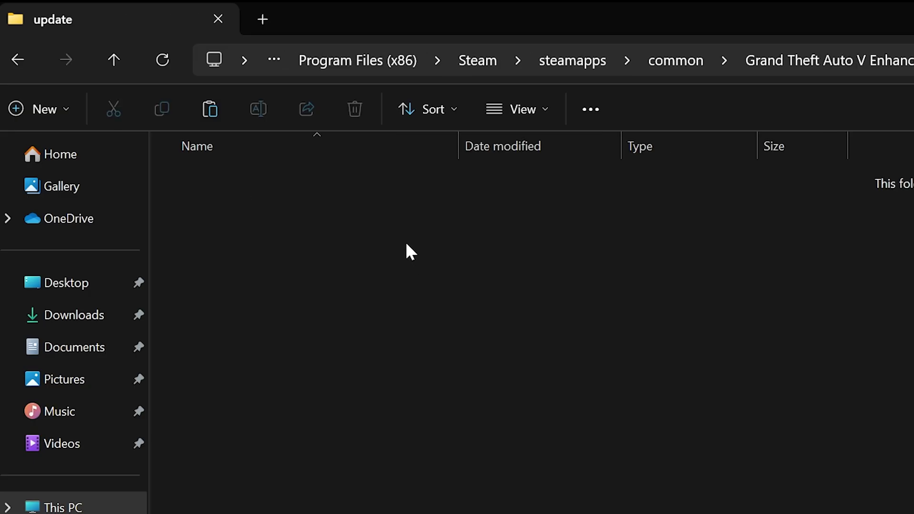
key("ctrl+v")
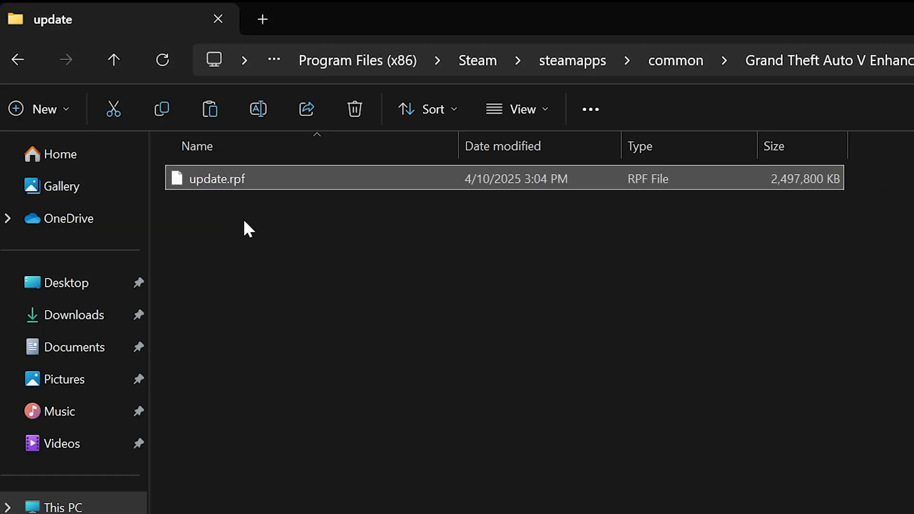
left_click(279, 229)
left_click_drag(510, 264, 238, 171)
left_click(381, 243)
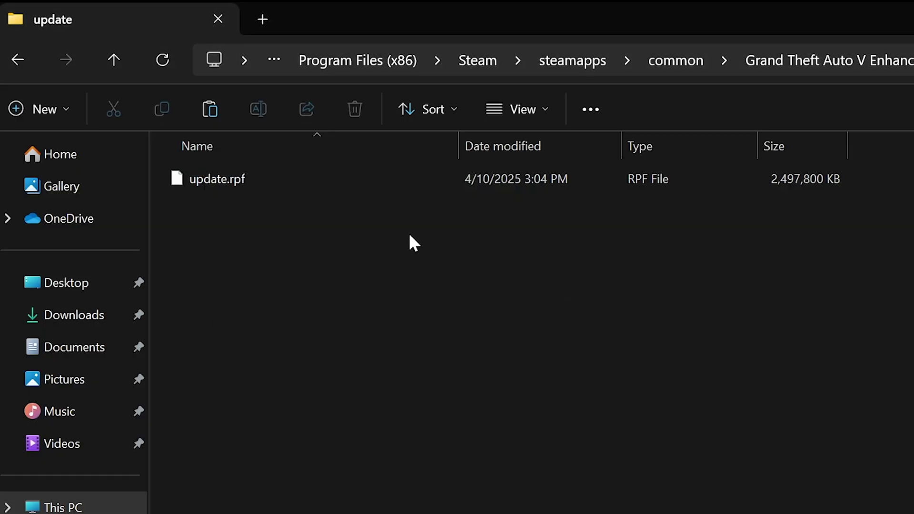
key("alt+Left")
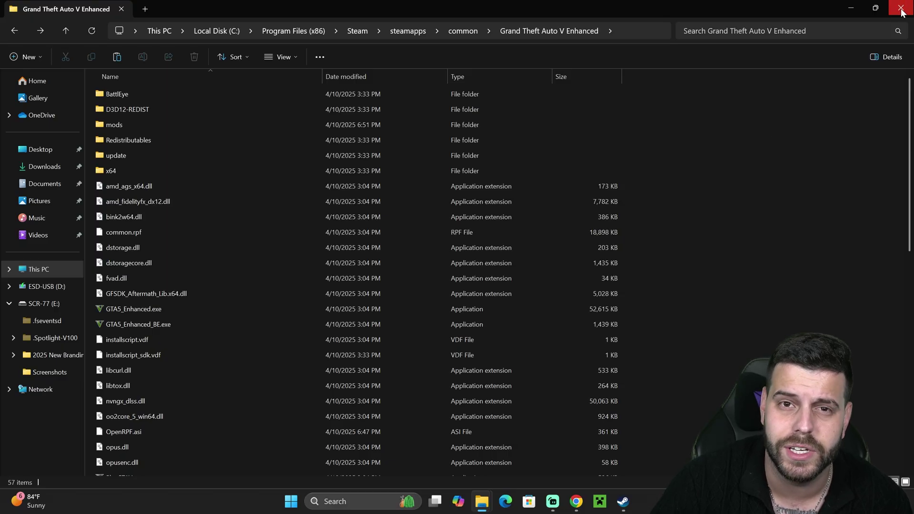
- Close the File Explorer window showing the game folder
left_click(901, 9)
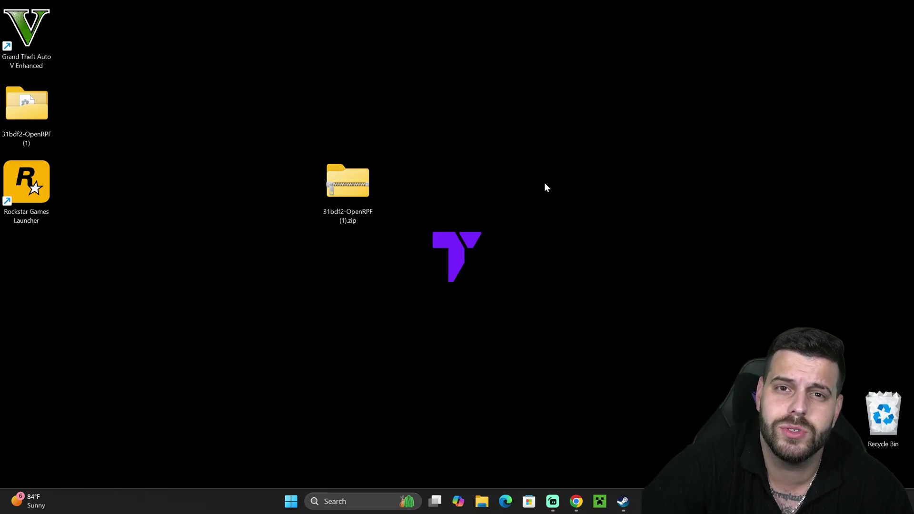
- Confirm BattlEye is unticked in Rockstar Launcher settings, then launch Grand Theft Auto V Enhanced
double_click(26, 186)
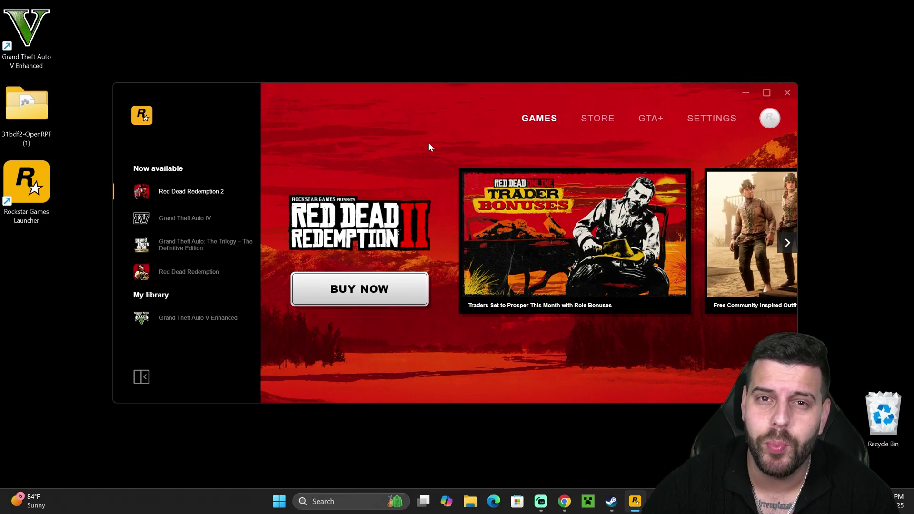
left_click(705, 124)
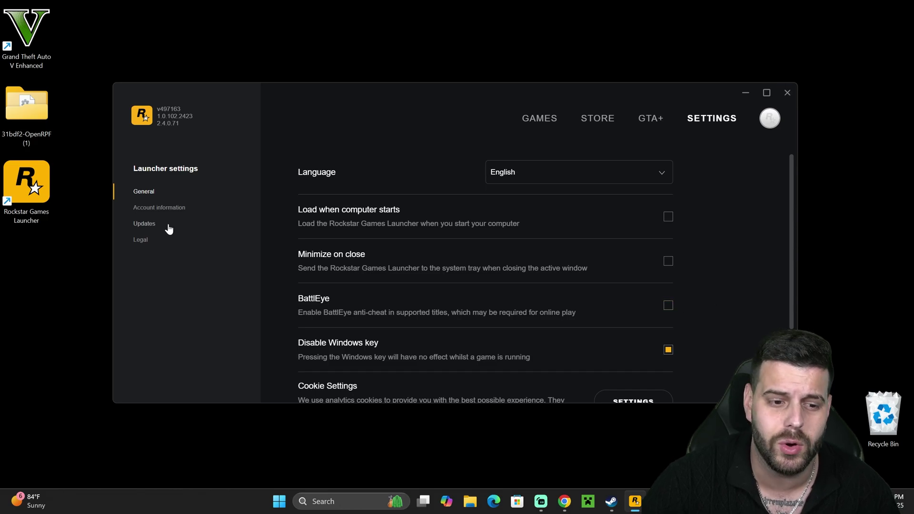
left_click(558, 119)
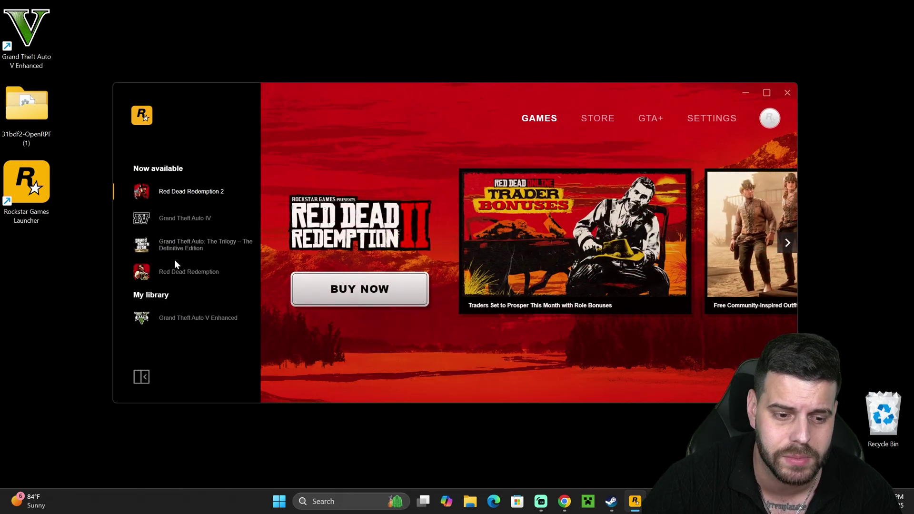
left_click(164, 319)
left_click(357, 291)
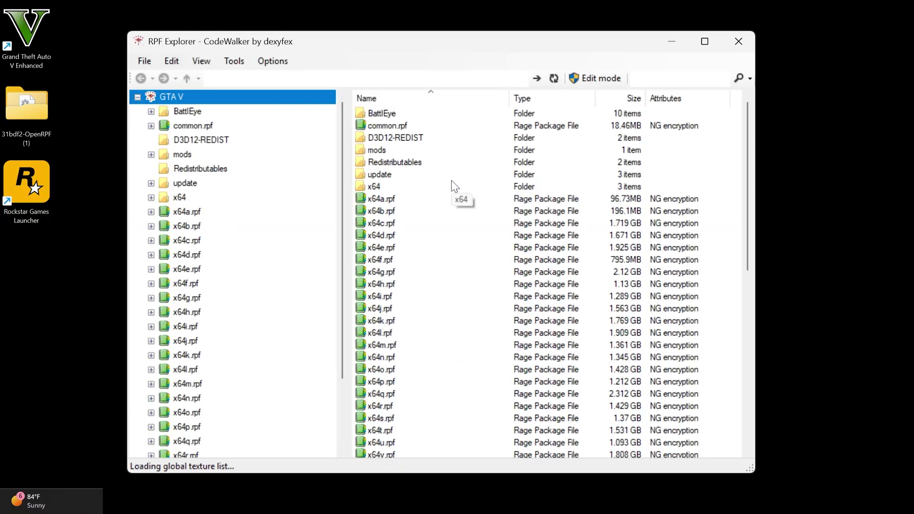
- Click in the CodeWalker RPF Explorer file list to start scanning the GTA V files
left_click(537, 77)
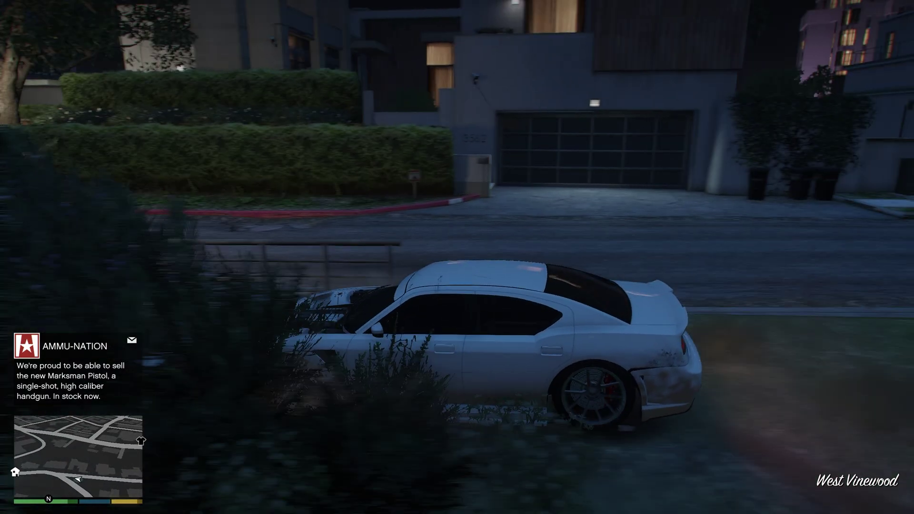
- Drive the white car forward, steer right, then reverse it back onto the Vinewood road
key("w")
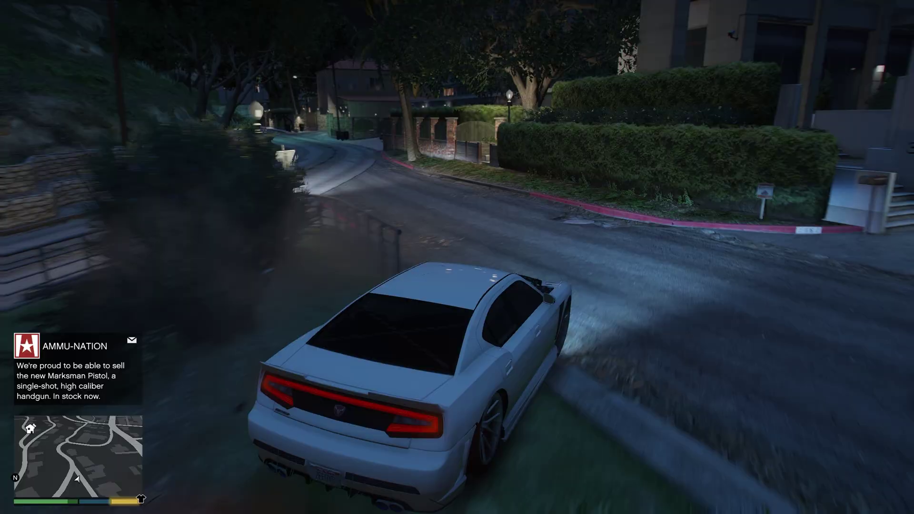
key("d")
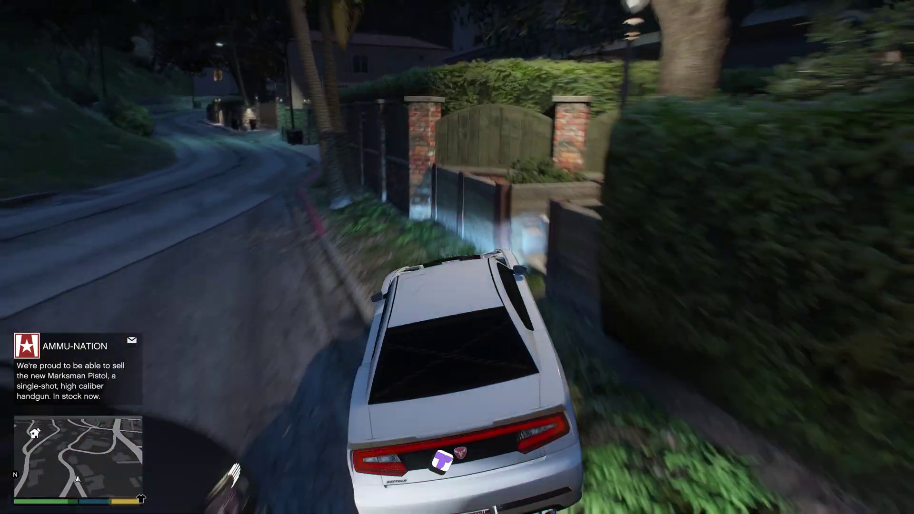
key("s")
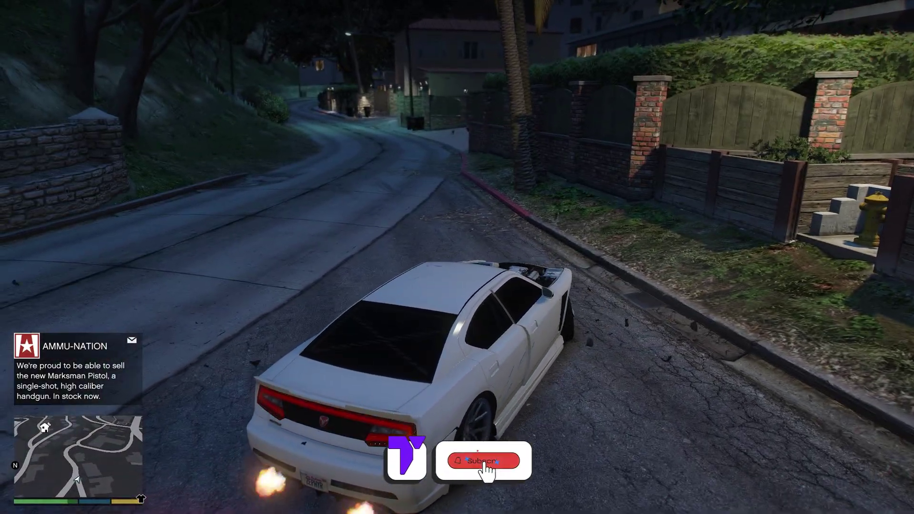